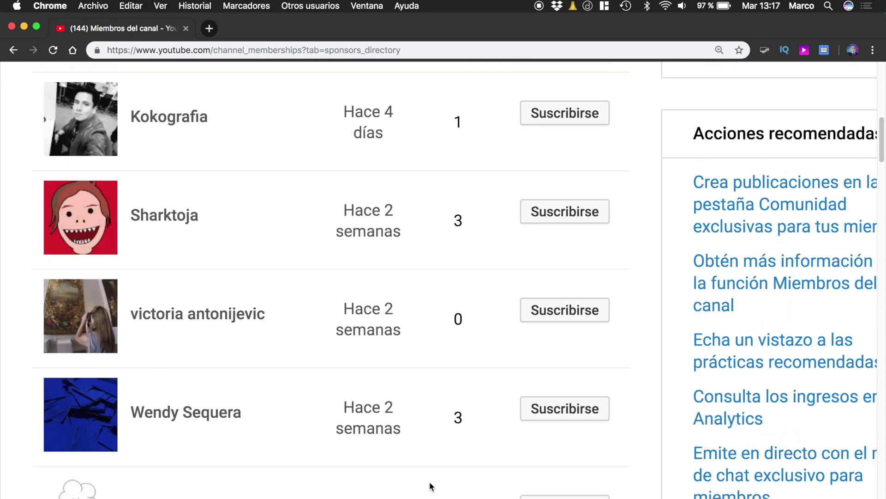
Scroll the channel memberships page up to the 'Ver: Más reciente' dropdown and column headers
{"action": "scroll", "coordinate": [430, 486], "scroll_direction": "up", "scroll_amount": 2}
{"action": "scroll", "coordinate": [430, 487], "scroll_direction": "up", "scroll_amount": 3}
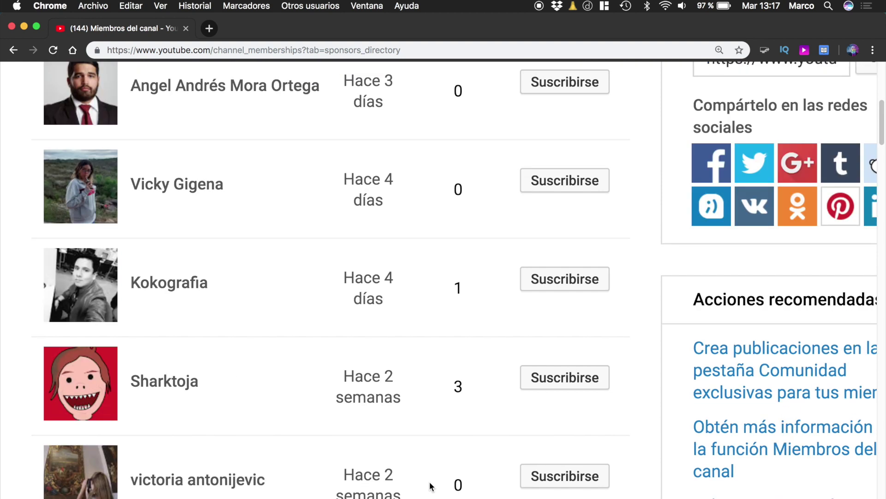
{"action": "scroll", "coordinate": [430, 486], "scroll_direction": "up", "scroll_amount": 3}
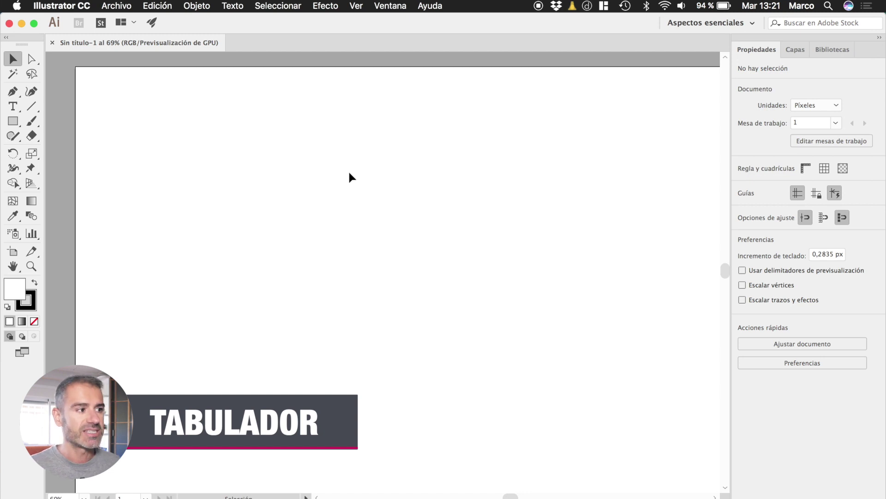
{"action": "key", "text": "Tab"}
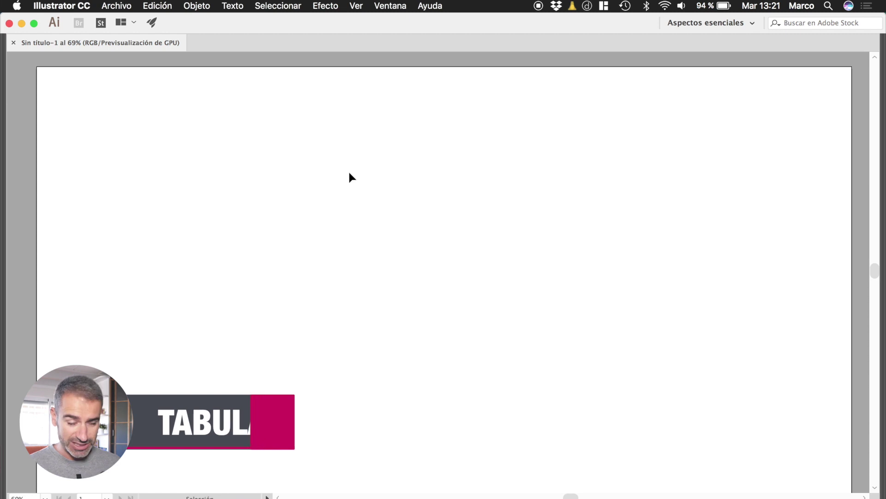
{"action": "key", "text": "Tab"}
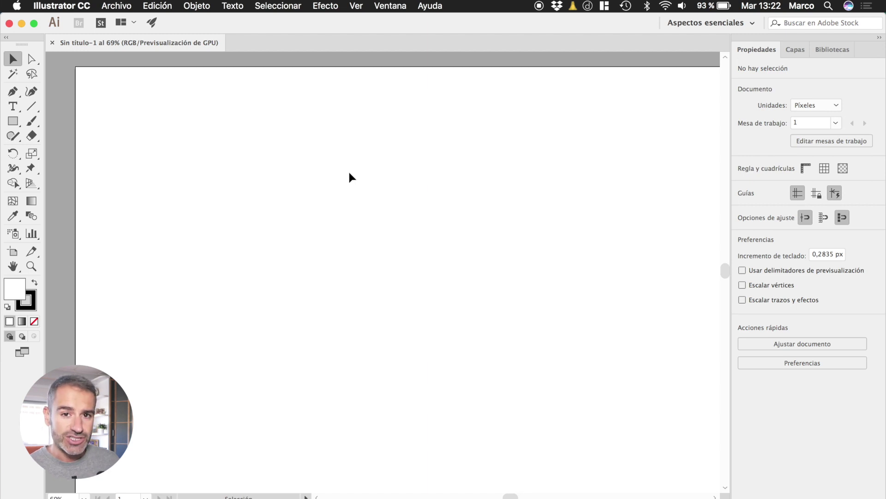
{"action": "key", "text": "Tab"}
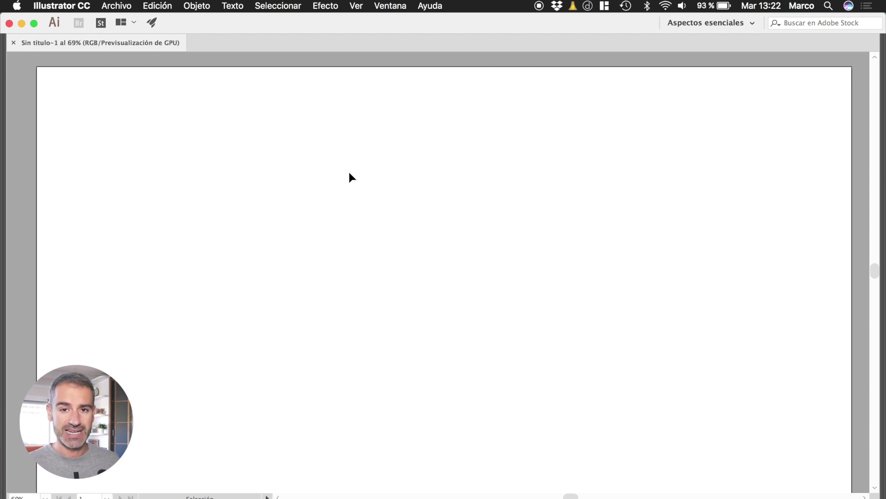
{"action": "key", "text": "Tab"}
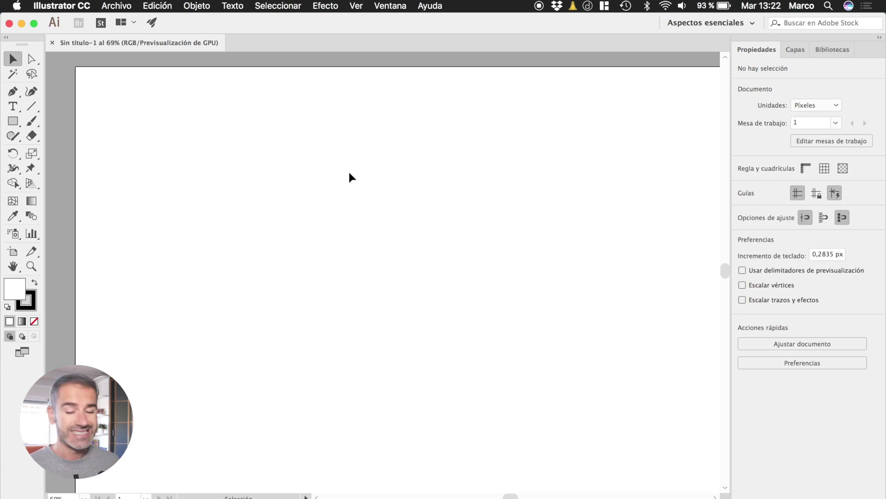
{"action": "key", "text": "f"}
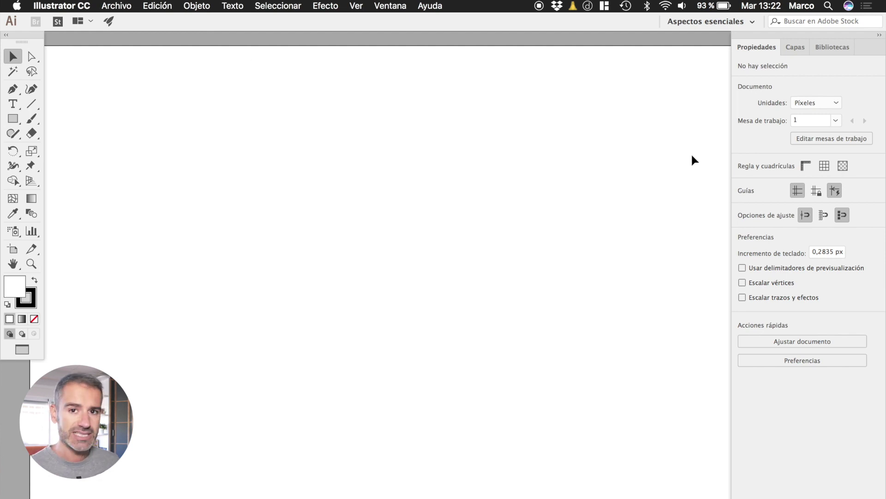
{"action": "key", "text": "f"}
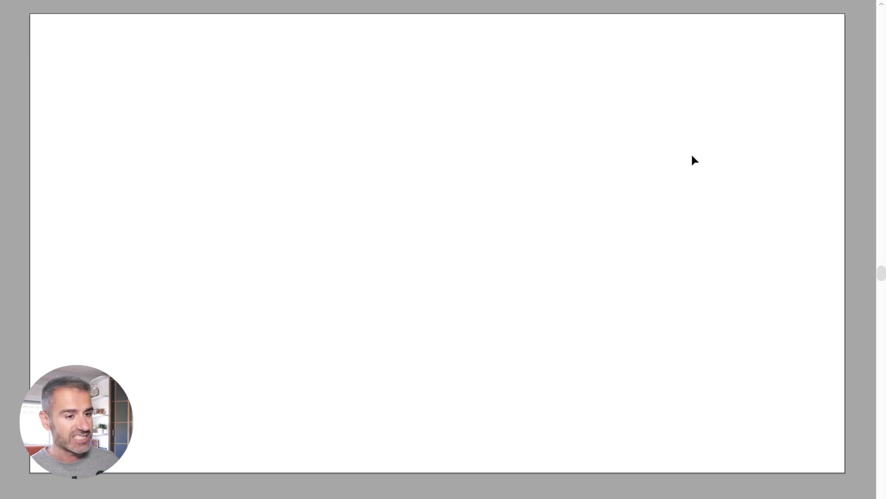
{"action": "key", "text": "f"}
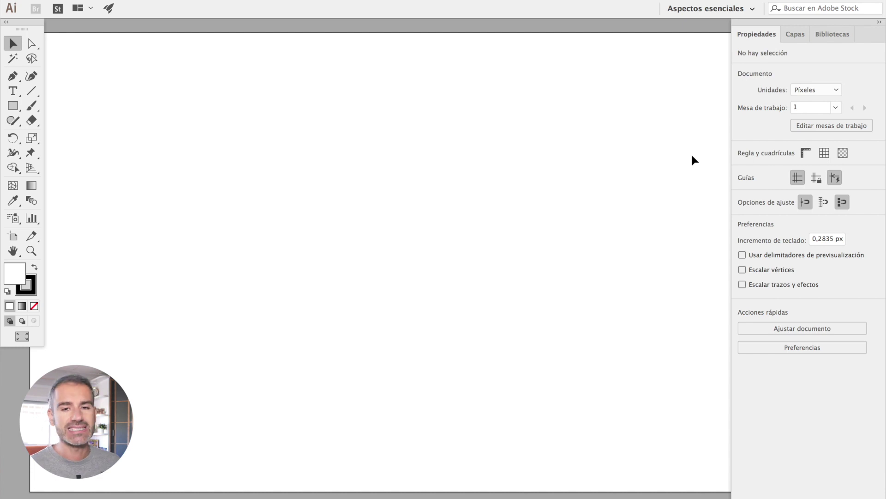
{"action": "key", "text": "f"}
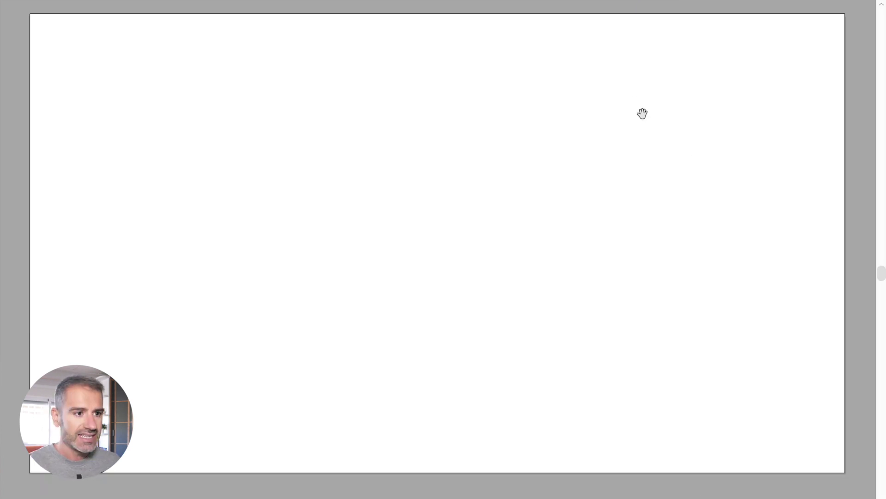
{"action": "left_click_drag", "start_coordinate": [595, 70], "coordinate": [587, 121]}
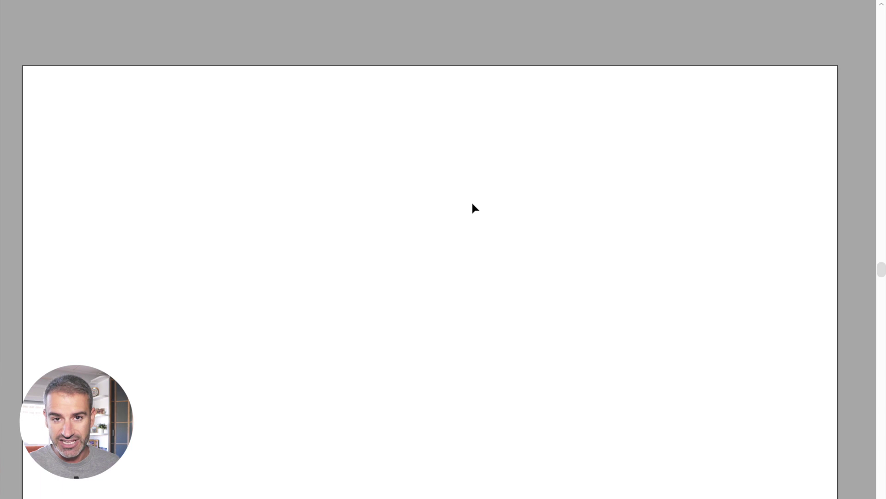
{"action": "key", "text": "f"}
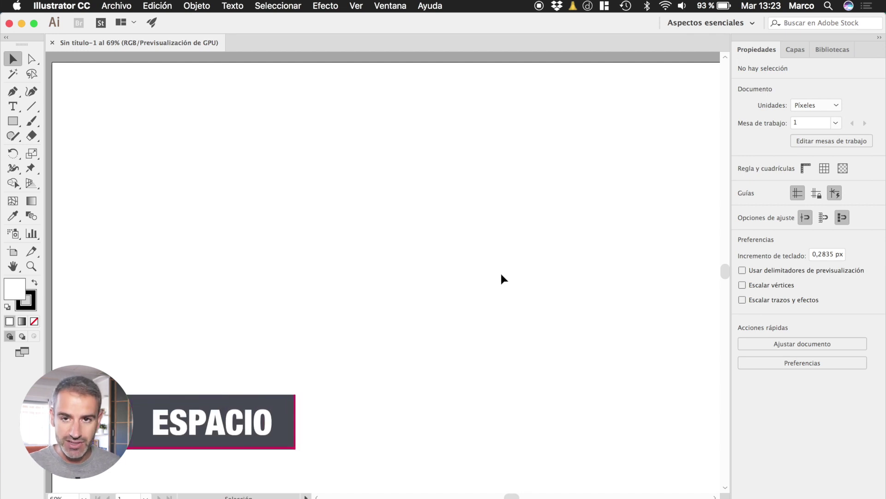
Pan the artboard into view and zoom in on the Lorem ipsum text
{"action": "mouse_move", "coordinate": [357, 183]}
{"action": "left_mouse_down"}
{"action": "mouse_move", "coordinate": [337, 189]}
{"action": "mouse_move", "coordinate": [420, 248]}
{"action": "mouse_move", "coordinate": [270, 249]}
{"action": "mouse_move", "coordinate": [286, 268]}
{"action": "mouse_move", "coordinate": [441, 346]}
{"action": "mouse_move", "coordinate": [532, 340]}
{"action": "mouse_move", "coordinate": [406, 301]}
{"action": "mouse_move", "coordinate": [306, 209]}
{"action": "mouse_move", "coordinate": [340, 253]}
{"action": "mouse_move", "coordinate": [479, 361]}
{"action": "mouse_move", "coordinate": [401, 305]}
{"action": "mouse_move", "coordinate": [356, 194]}
{"action": "mouse_move", "coordinate": [521, 272]}
{"action": "left_mouse_up"}
{"action": "mouse_move", "coordinate": [364, 181]}
{"action": "left_mouse_down"}
{"action": "mouse_move", "coordinate": [590, 267]}
{"action": "mouse_move", "coordinate": [436, 218]}
{"action": "mouse_move", "coordinate": [400, 244]}
{"action": "left_mouse_up"}
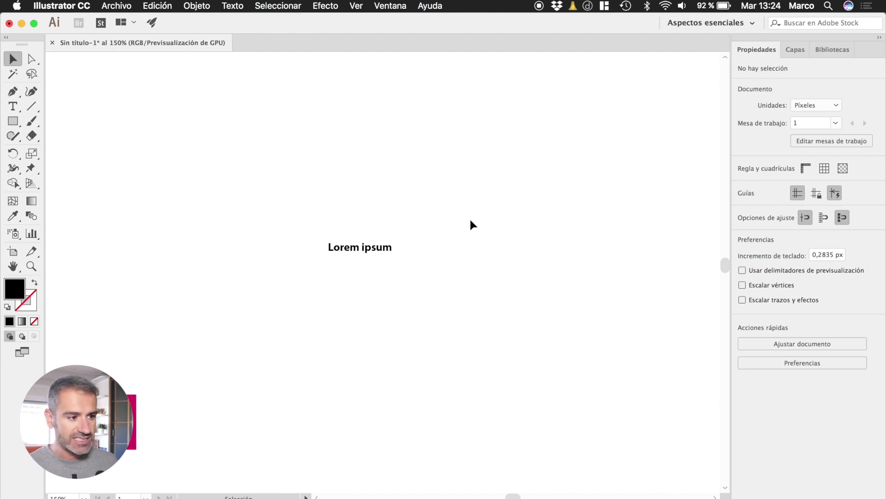
{"action": "key", "text": "super"}
{"action": "key", "text": "super+plus"}
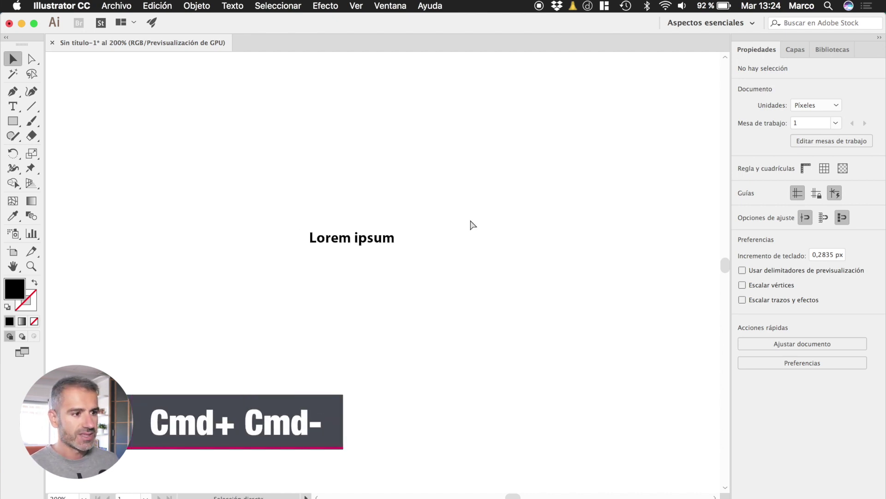
{"action": "key", "text": "super+plus"}
{"action": "key", "text": "super+plus"}
{"action": "key", "text": "super+plus"}
Zoom back out, then zoom-drag into a close-up of the Lorem ipsum text
{"action": "key", "text": "super+minus"}
{"action": "key", "text": "super+minus"}
{"action": "key", "text": "super+minus"}
{"action": "key", "text": "super+minus"}
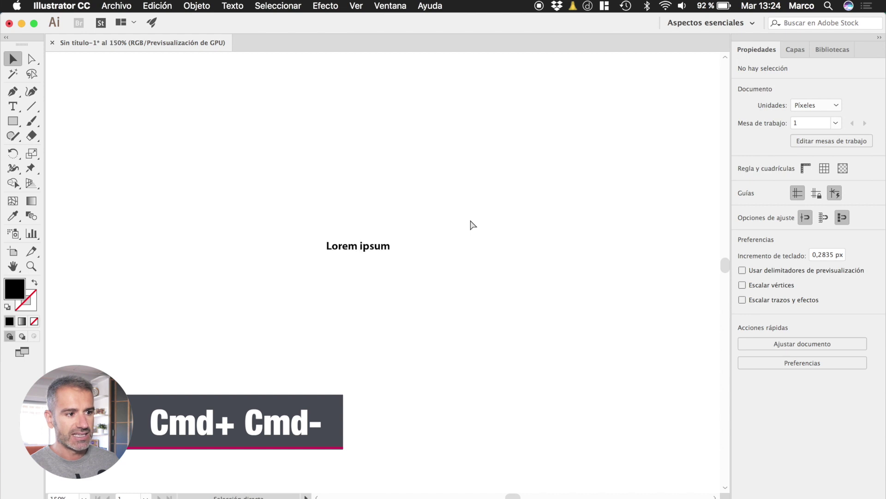
{"action": "key", "text": "super+plus"}
{"action": "key", "text": "super+plus"}
{"action": "key", "text": "super+plus"}
{"action": "key", "text": "super+minus"}
{"action": "key", "text": "super+minus"}
{"action": "key", "text": "super+minus"}
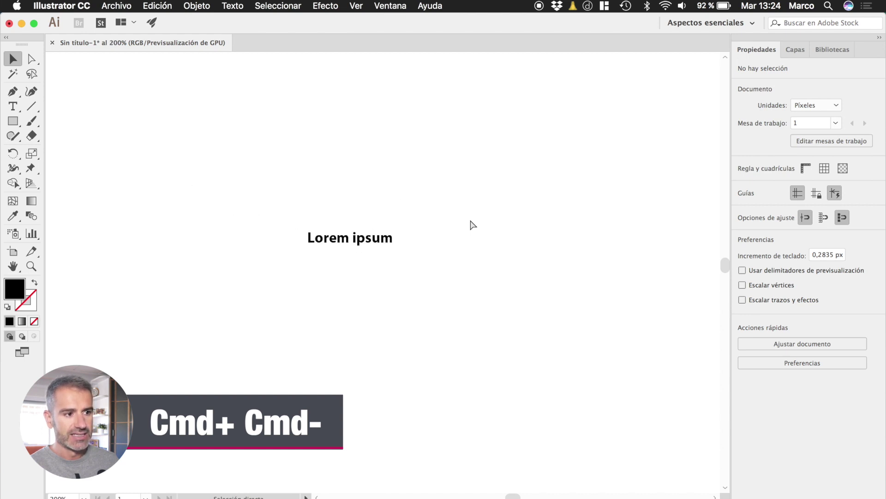
{"action": "key", "text": "z"}
{"action": "left_click_drag", "start_coordinate": [406, 329], "coordinate": [442, 329]}
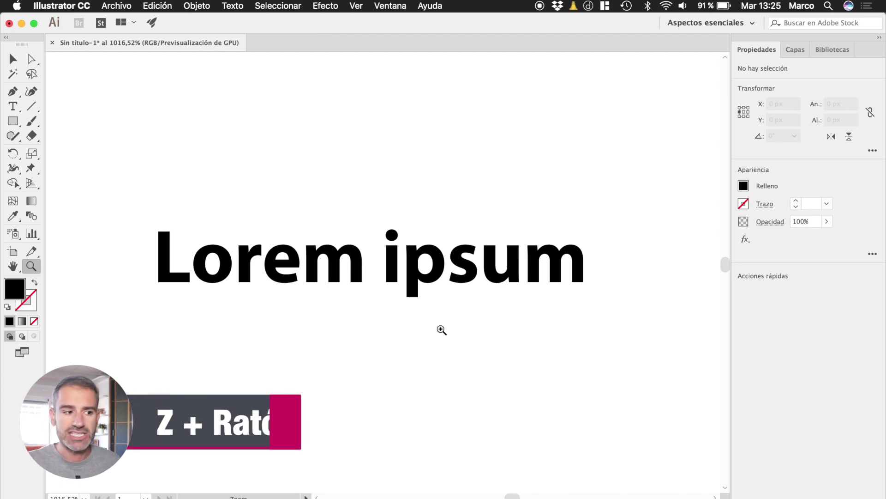
Drag with the Zoom tool to zoom in further on the Lorem ipsum text
{"action": "mouse_move", "coordinate": [349, 225]}
{"action": "left_mouse_down"}
{"action": "mouse_move", "coordinate": [534, 226]}
{"action": "mouse_move", "coordinate": [126, 224]}
{"action": "mouse_move", "coordinate": [375, 200]}
{"action": "mouse_move", "coordinate": [289, 200]}
{"action": "mouse_move", "coordinate": [531, 203]}
{"action": "mouse_move", "coordinate": [337, 182]}
{"action": "mouse_move", "coordinate": [211, 183]}
{"action": "mouse_move", "coordinate": [487, 173]}
{"action": "left_mouse_up"}
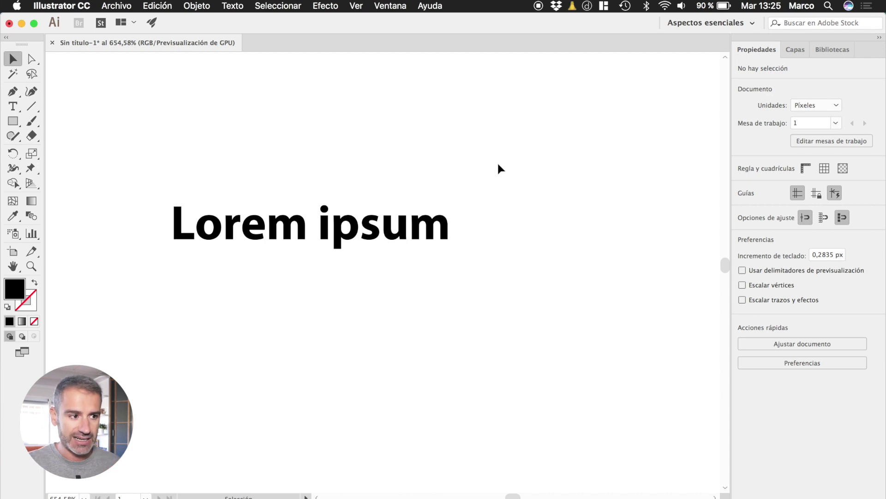
Copy-paste the Lorem ipsum text, undo and redo the paste, then delete the pasted copy
{"action": "left_click", "coordinate": [333, 249]}
{"action": "key", "text": "super+c"}
{"action": "key", "text": "super+v"}
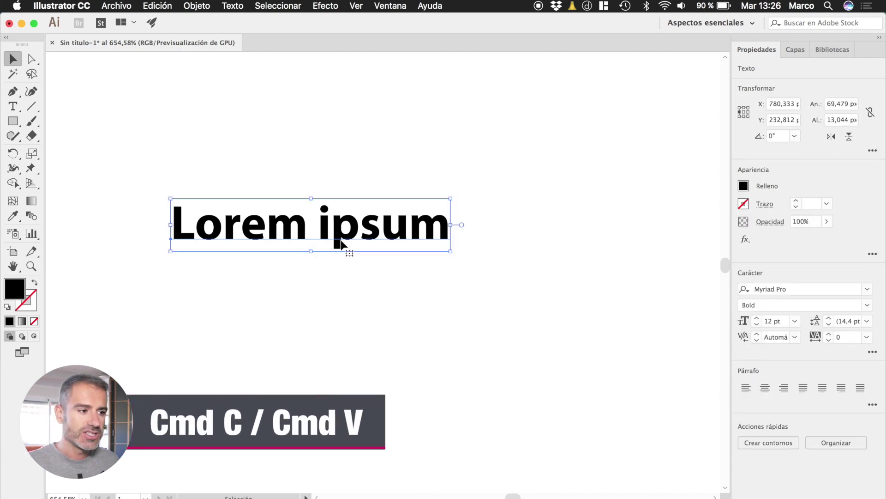
{"action": "left_click", "coordinate": [429, 326]}
{"action": "key", "text": "super+v"}
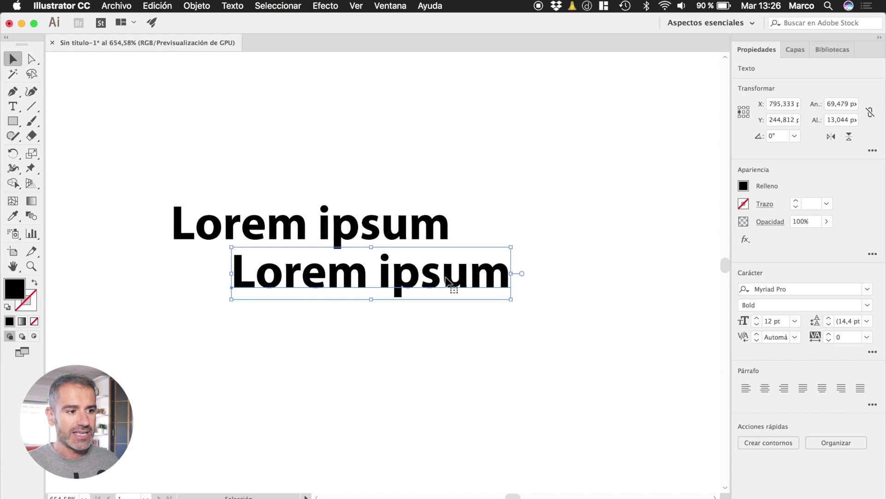
{"action": "key", "text": "super+z"}
{"action": "key", "text": "super+shift+z"}
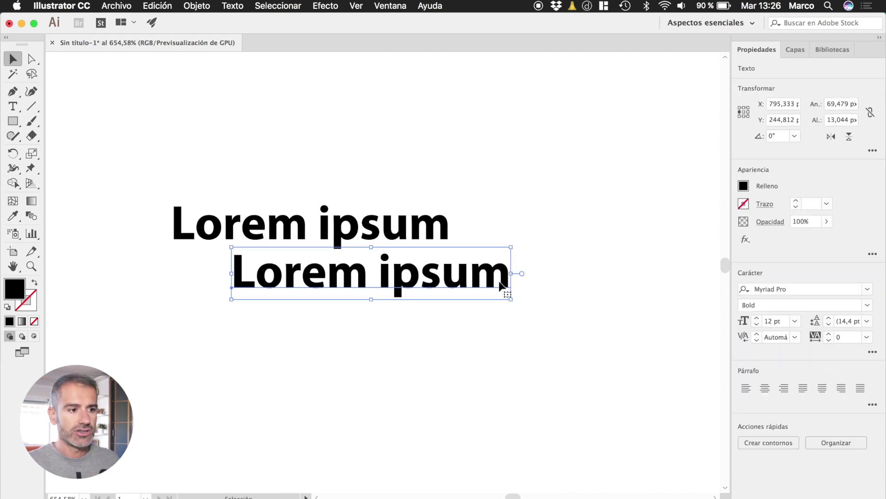
{"action": "mouse_move", "coordinate": [494, 275]}
{"action": "left_mouse_down"}
{"action": "mouse_move", "coordinate": [539, 336]}
{"action": "mouse_move", "coordinate": [618, 282]}
{"action": "left_mouse_up"}
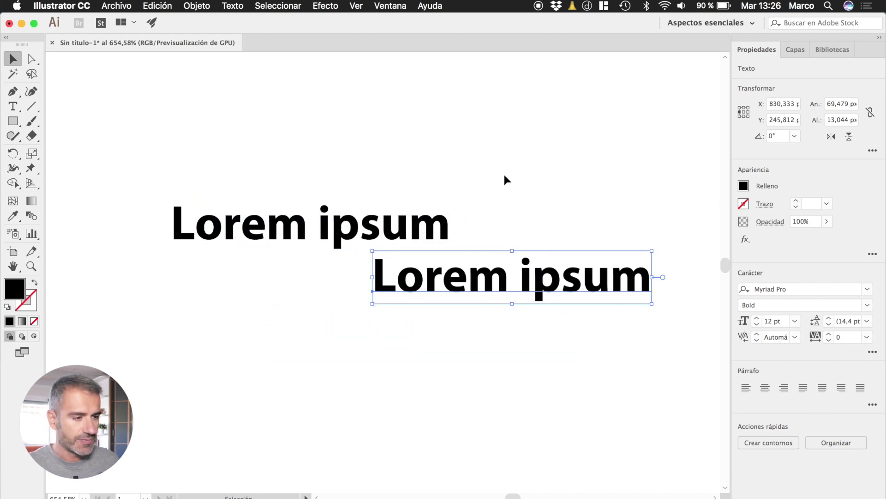
{"action": "key", "text": "Delete"}
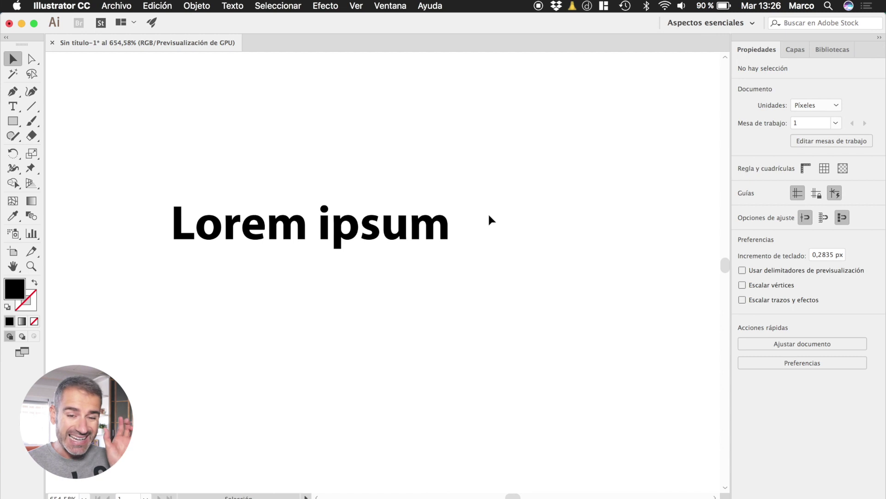
Alt-drag two duplicates of the Lorem ipsum text, undo each one, then deselect
{"action": "left_click_drag", "start_coordinate": [497, 193], "coordinate": [532, 212]}
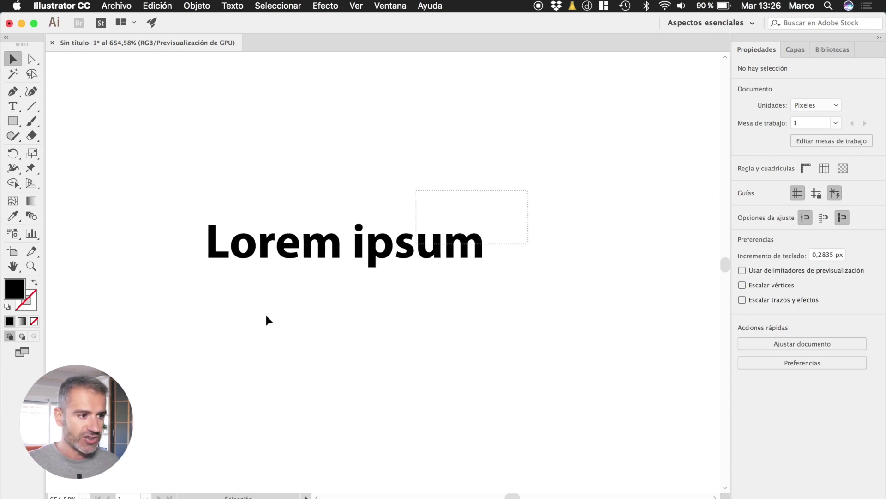
{"action": "left_click", "coordinate": [369, 251]}
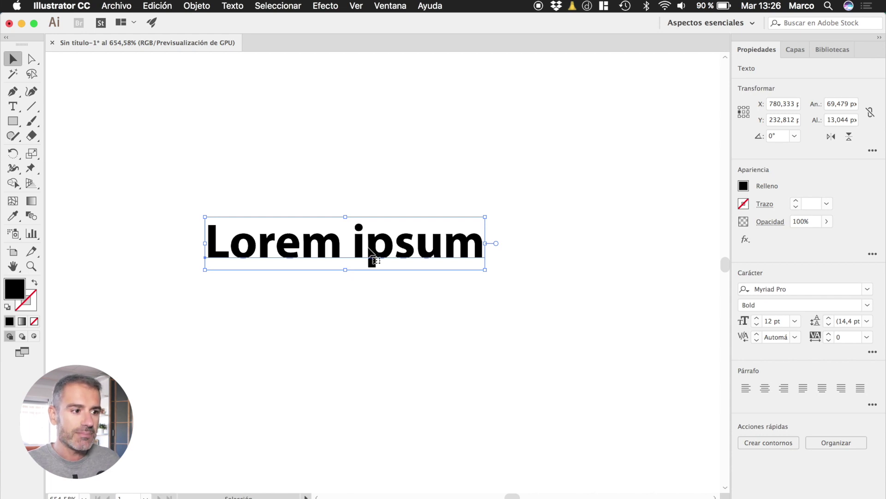
{"action": "left_click_drag", "start_coordinate": [371, 252], "coordinate": [398, 329], "text": "alt"}
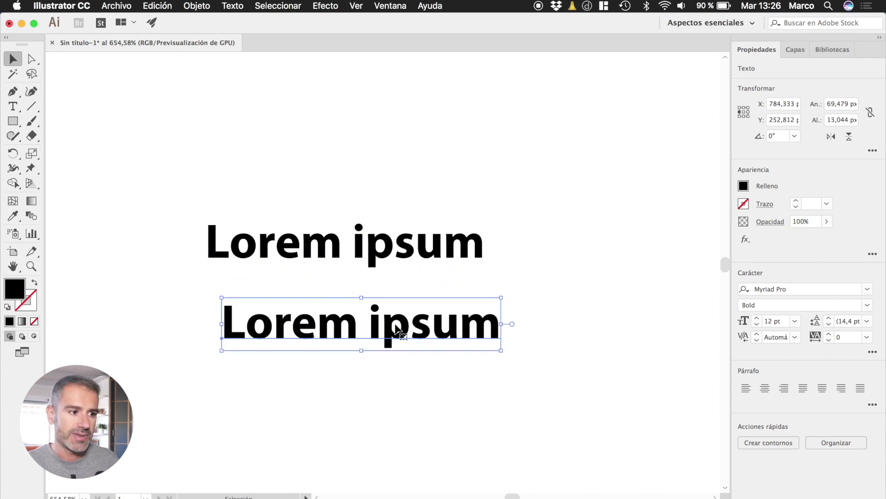
{"action": "key", "text": "super+z"}
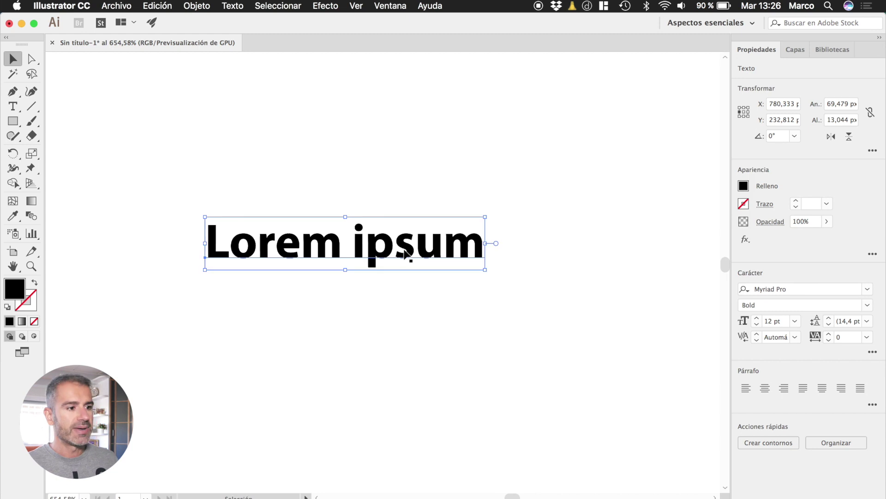
{"action": "left_click_drag", "start_coordinate": [401, 254], "coordinate": [418, 323]}
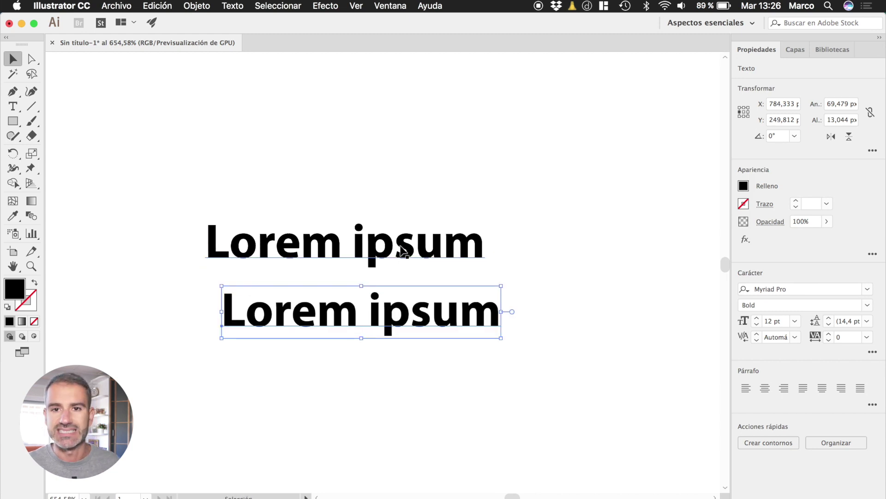
{"action": "key", "text": "super+z"}
{"action": "left_click", "coordinate": [512, 241]}
{"action": "left_click", "coordinate": [468, 248]}
{"action": "left_click", "coordinate": [402, 287]}
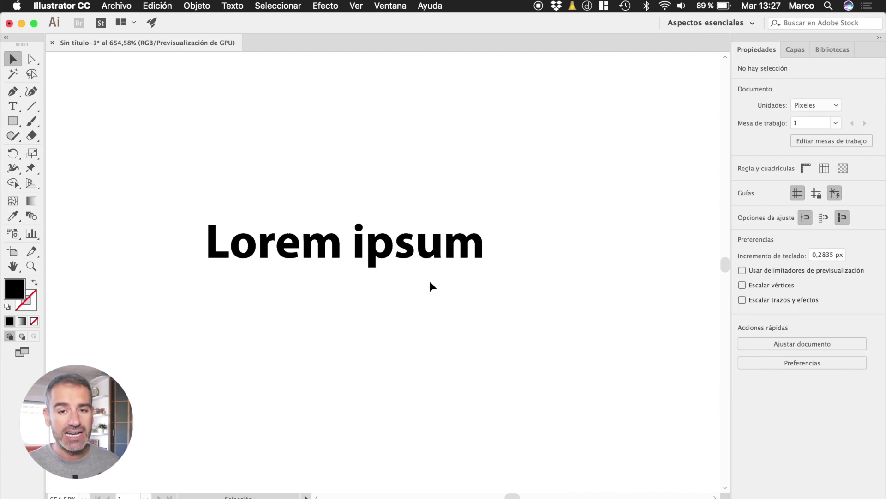
{"action": "scroll", "coordinate": [336, 308], "scroll_direction": "down", "scroll_amount": 2}
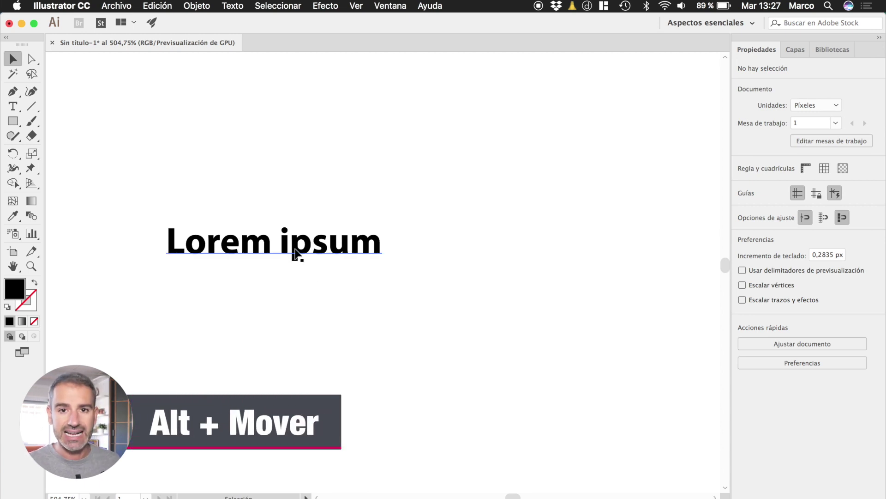
Alt-drag several scattered Lorem ipsum copies, then undo the extra copies
{"action": "left_click_drag", "start_coordinate": [295, 254], "coordinate": [475, 156]}
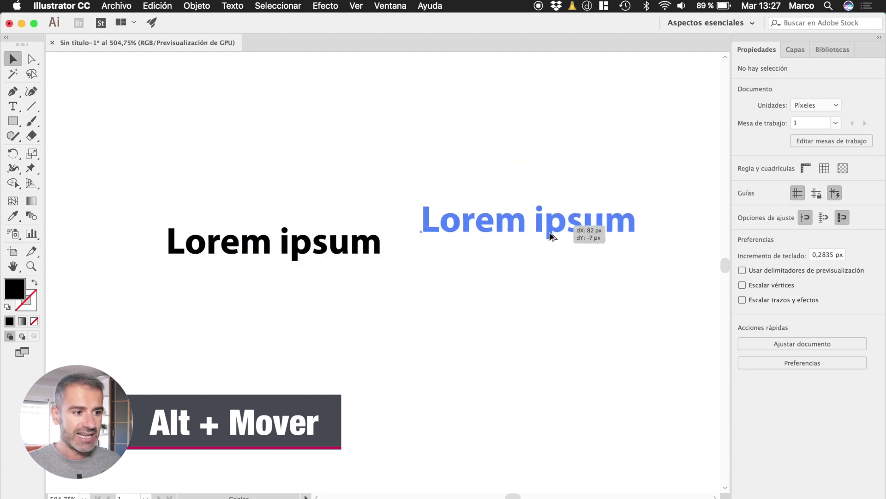
{"action": "left_click_drag", "start_coordinate": [475, 156], "coordinate": [555, 156]}
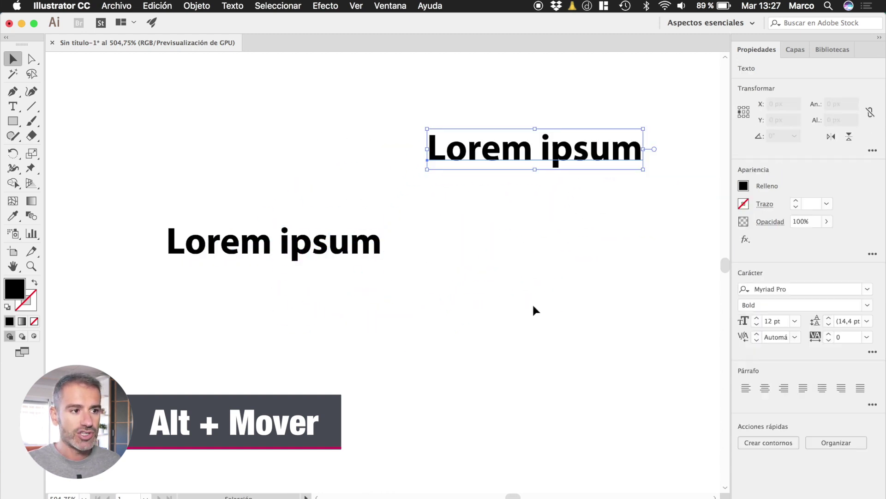
{"action": "mouse_move", "coordinate": [375, 245]}
{"action": "left_mouse_down"}
{"action": "mouse_move", "coordinate": [338, 152]}
{"action": "mouse_move", "coordinate": [536, 199]}
{"action": "left_mouse_up"}
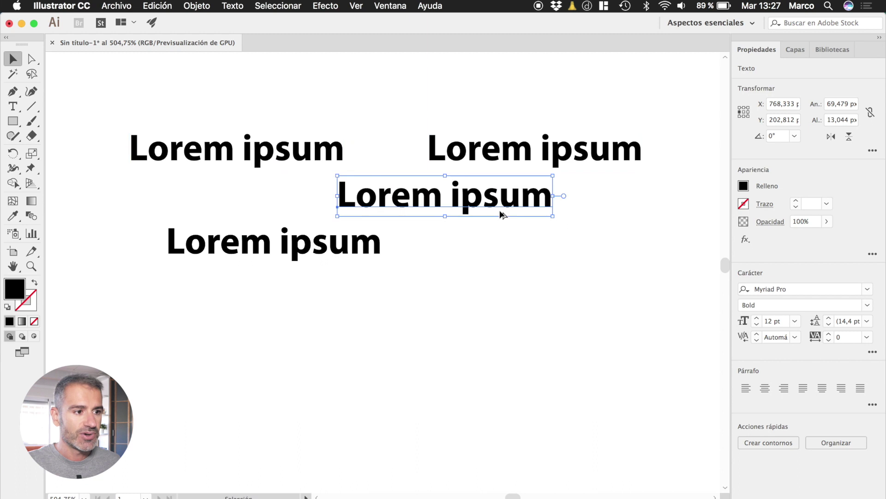
{"action": "mouse_move", "coordinate": [354, 249]}
{"action": "left_mouse_down"}
{"action": "mouse_move", "coordinate": [437, 370]}
{"action": "mouse_move", "coordinate": [595, 295]}
{"action": "left_mouse_up"}
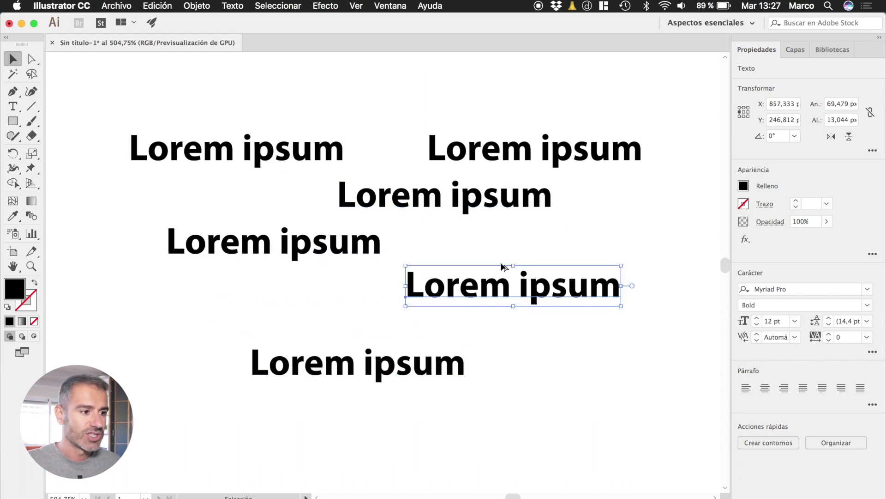
{"action": "left_click_drag", "start_coordinate": [341, 245], "coordinate": [254, 316]}
{"action": "left_click_drag", "start_coordinate": [298, 257], "coordinate": [583, 242]}
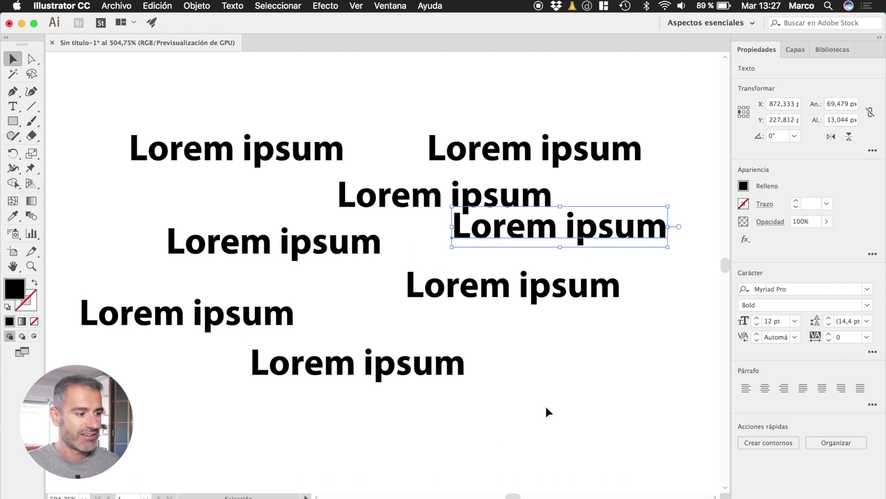
{"action": "key", "text": "ctrl+z"}
{"action": "key", "text": "ctrl+z"}
{"action": "key", "text": "ctrl+z"}
{"action": "key", "text": "ctrl+z"}
{"action": "key", "text": "ctrl+z"}
{"action": "key", "text": "ctrl+z"}
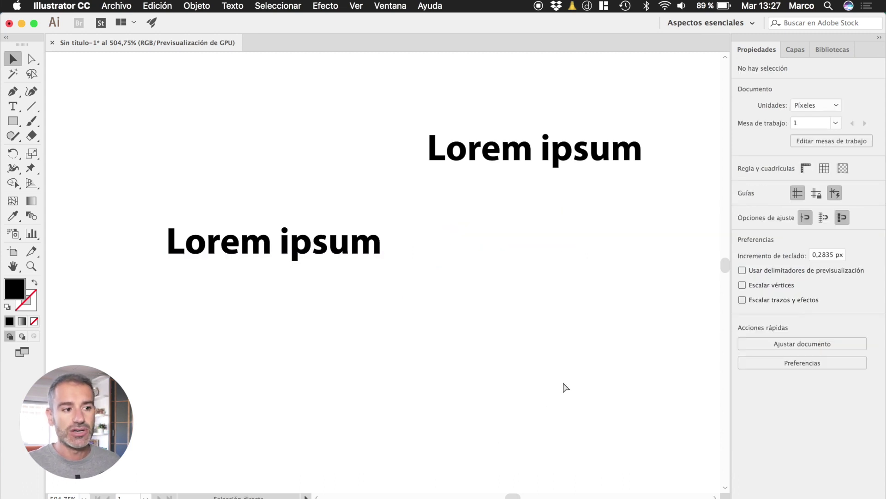
{"action": "key", "text": "ctrl+z"}
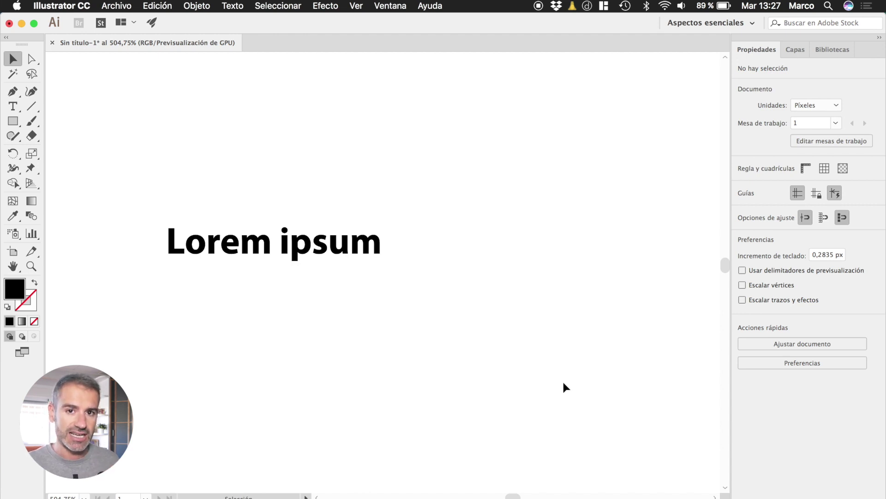
Alt-drag one copy so it sits level with the original on its right
{"action": "mouse_move", "coordinate": [355, 233]}
{"action": "left_mouse_down"}
{"action": "mouse_move", "coordinate": [594, 276]}
{"action": "mouse_move", "coordinate": [503, 277]}
{"action": "mouse_move", "coordinate": [601, 273]}
{"action": "mouse_move", "coordinate": [303, 144]}
{"action": "mouse_move", "coordinate": [274, 95]}
{"action": "left_mouse_up"}
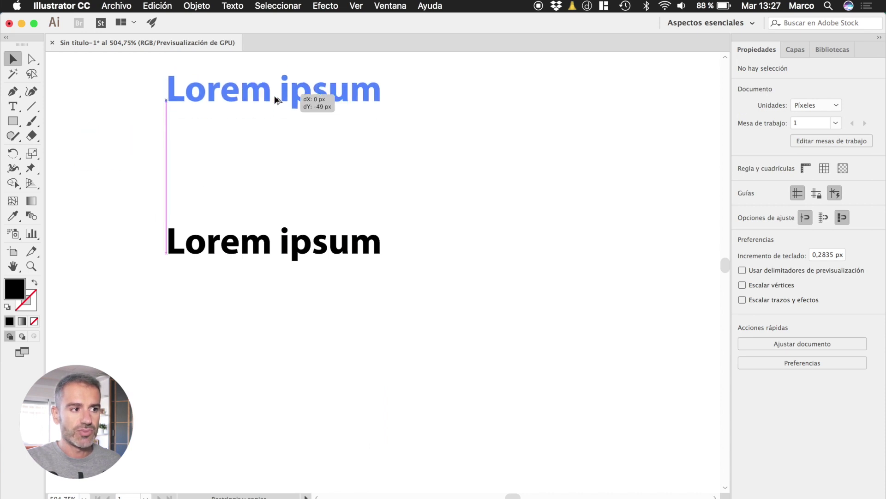
{"action": "left_click_drag", "start_coordinate": [274, 96], "coordinate": [288, 112]}
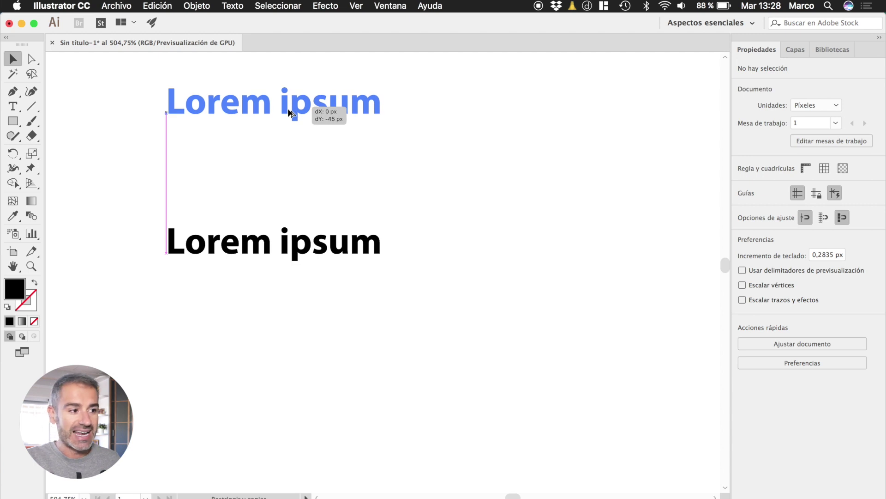
{"action": "mouse_move", "coordinate": [288, 109]}
{"action": "left_mouse_down"}
{"action": "mouse_move", "coordinate": [277, 108]}
{"action": "mouse_move", "coordinate": [281, 259]}
{"action": "left_mouse_up"}
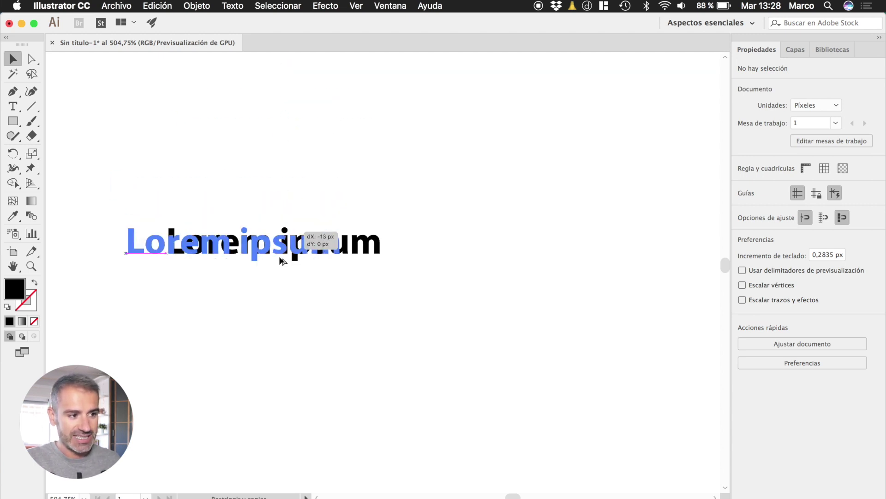
{"action": "left_click_drag", "start_coordinate": [282, 260], "coordinate": [617, 275]}
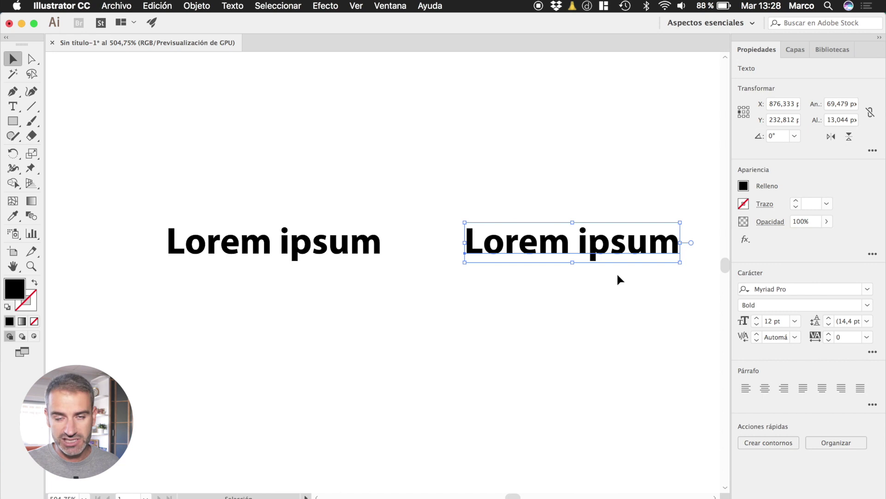
Remove the right-hand copy and Alt-drag new copies above and to the lower right
{"action": "key", "text": "BackSpace"}
{"action": "left_click_drag", "start_coordinate": [352, 256], "coordinate": [522, 153]}
{"action": "left_click_drag", "start_coordinate": [425, 274], "coordinate": [637, 331]}
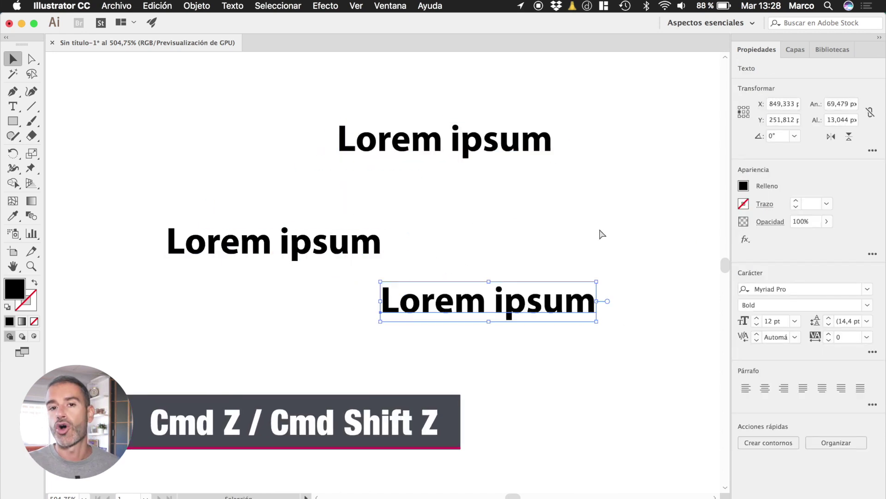
Undo and redo the lower-right copy twice to test undo and redo
{"action": "key", "text": "super+z"}
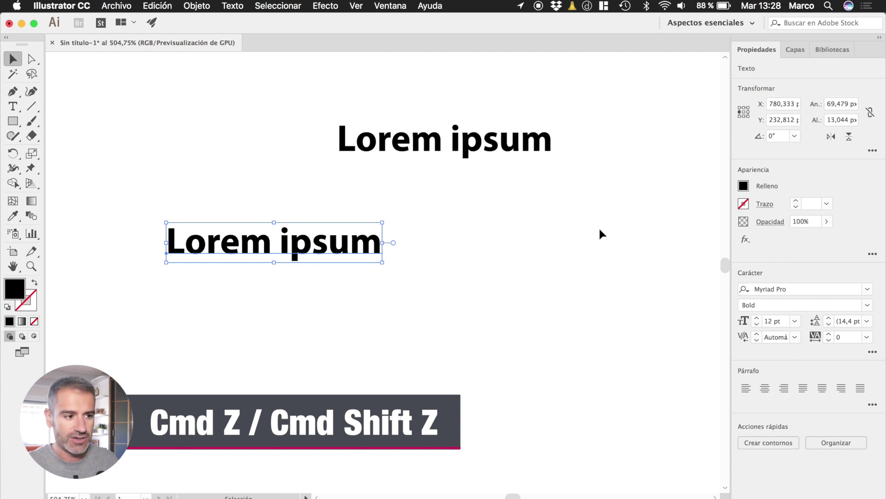
{"action": "key", "text": "super"}
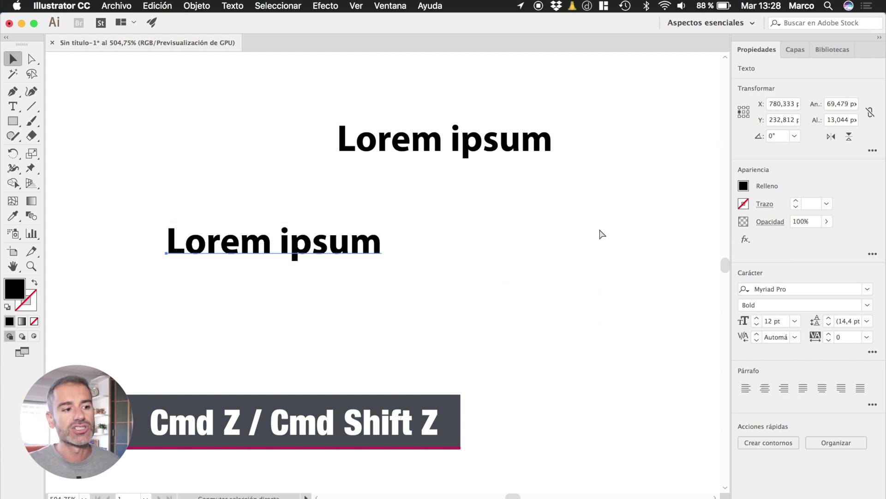
{"action": "key", "text": "super+shift+z"}
{"action": "key", "text": "super+z"}
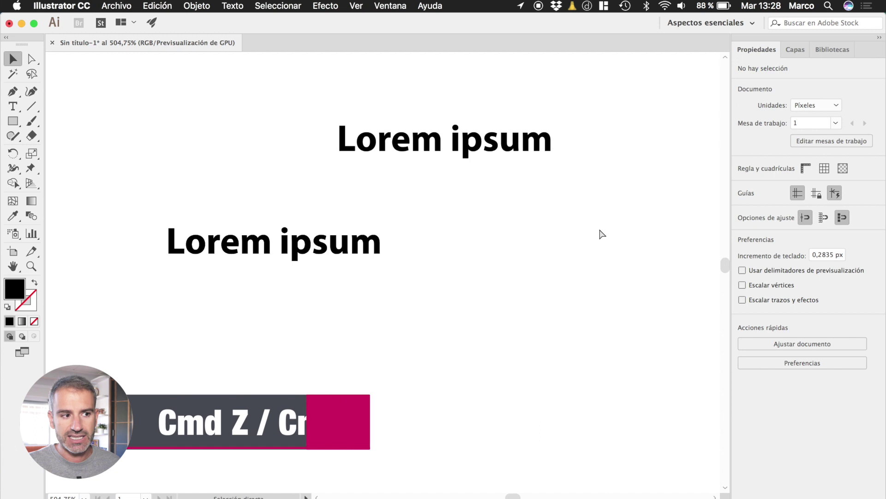
{"action": "key", "text": "super+shift+z"}
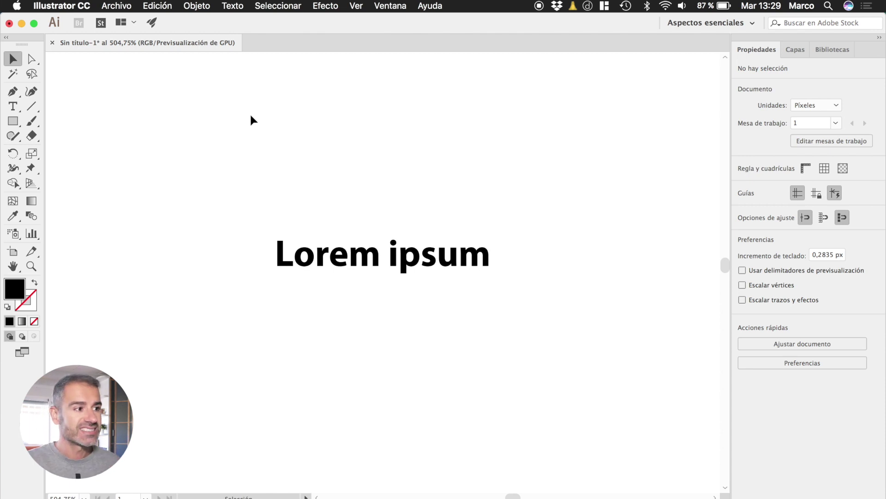
Move the Lorem ipsum text up-left and enlarge it to about 15 pt, undoing the rotation
{"action": "left_click", "coordinate": [164, 7]}
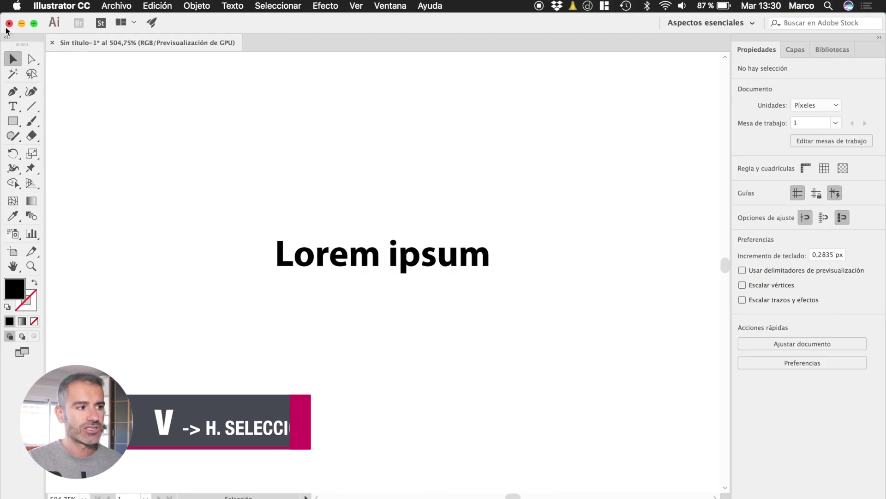
{"action": "left_click_drag", "start_coordinate": [399, 255], "coordinate": [359, 184]}
{"action": "mouse_move", "coordinate": [452, 168]}
{"action": "left_mouse_down"}
{"action": "mouse_move", "coordinate": [509, 131]}
{"action": "mouse_move", "coordinate": [463, 131]}
{"action": "mouse_move", "coordinate": [526, 182]}
{"action": "left_mouse_up"}
{"action": "key", "text": "ctrl+z"}
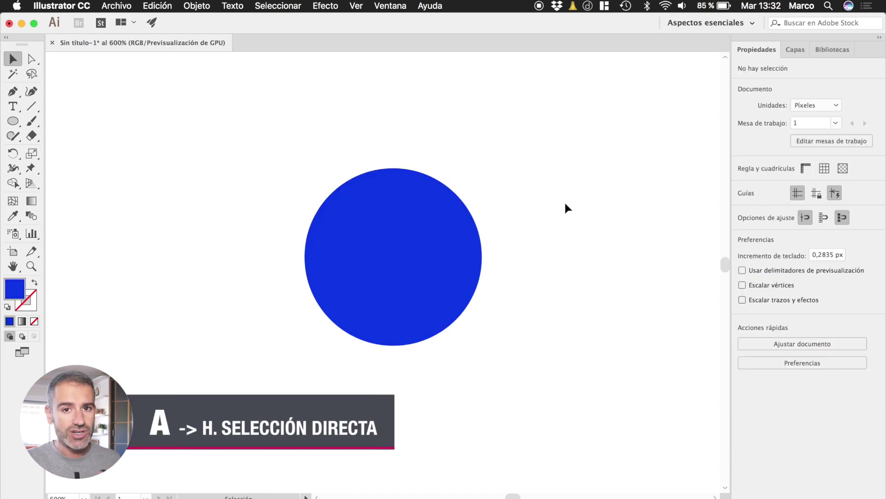
{"action": "key", "text": "a"}
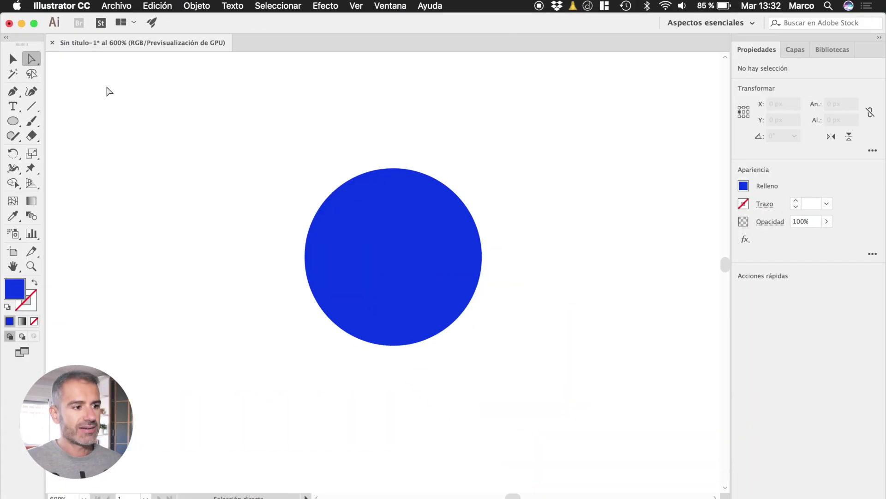
{"action": "left_click", "coordinate": [383, 230]}
{"action": "left_click", "coordinate": [394, 168]}
{"action": "mouse_move", "coordinate": [393, 168]}
{"action": "left_mouse_down"}
{"action": "mouse_move", "coordinate": [393, 149]}
{"action": "mouse_move", "coordinate": [445, 120]}
{"action": "left_mouse_up"}
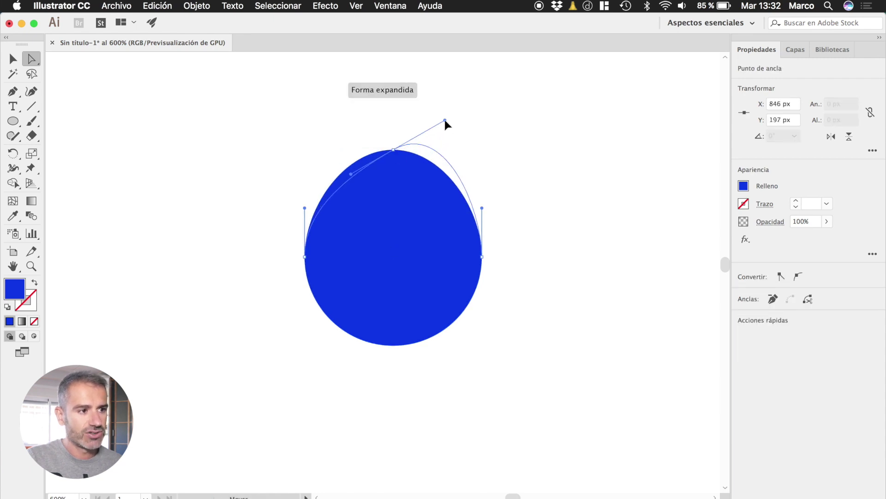
{"action": "left_click_drag", "start_coordinate": [394, 150], "coordinate": [378, 150]}
{"action": "left_click_drag", "start_coordinate": [337, 175], "coordinate": [320, 132]}
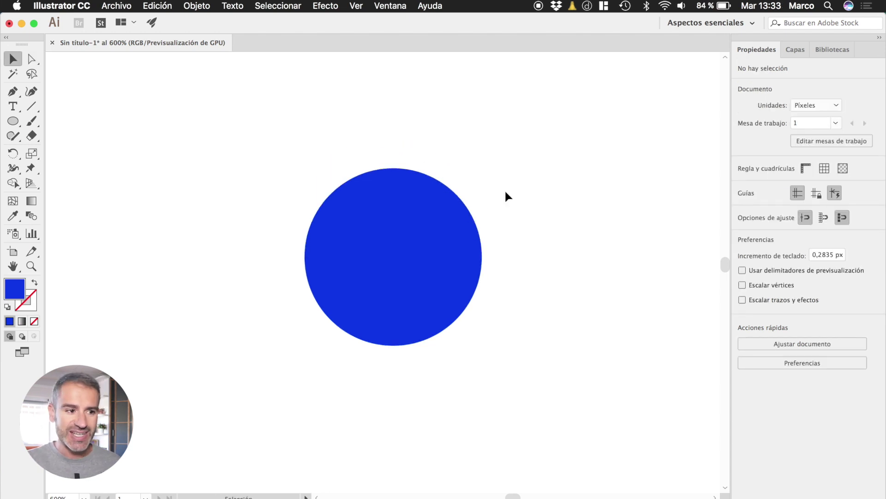
Pen-draw a closed, curved shape beside the blue circle, ending on its starting point
{"action": "key", "text": "p"}
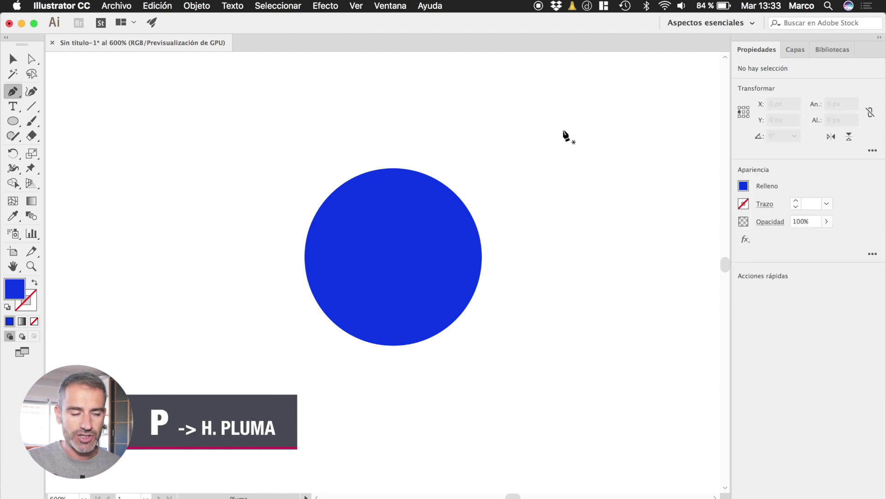
{"action": "left_click", "coordinate": [564, 131]}
{"action": "left_click_drag", "start_coordinate": [615, 250], "coordinate": [582, 293]}
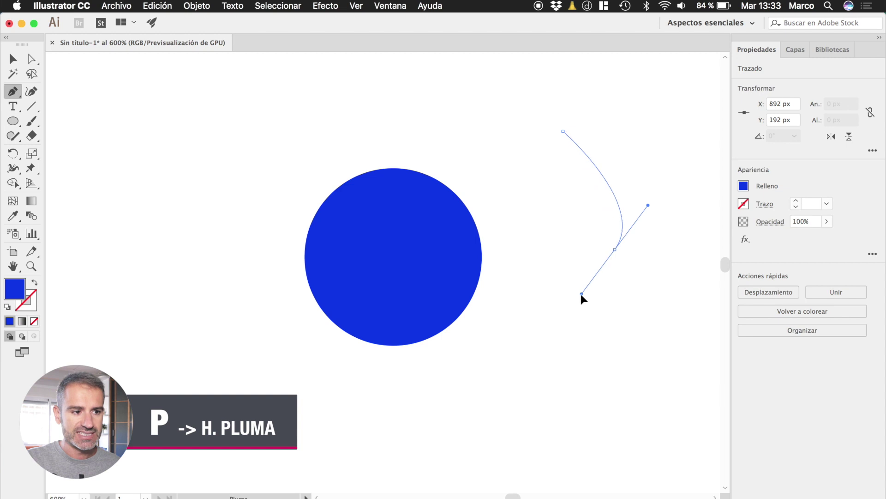
{"action": "left_click_drag", "start_coordinate": [482, 149], "coordinate": [541, 98]}
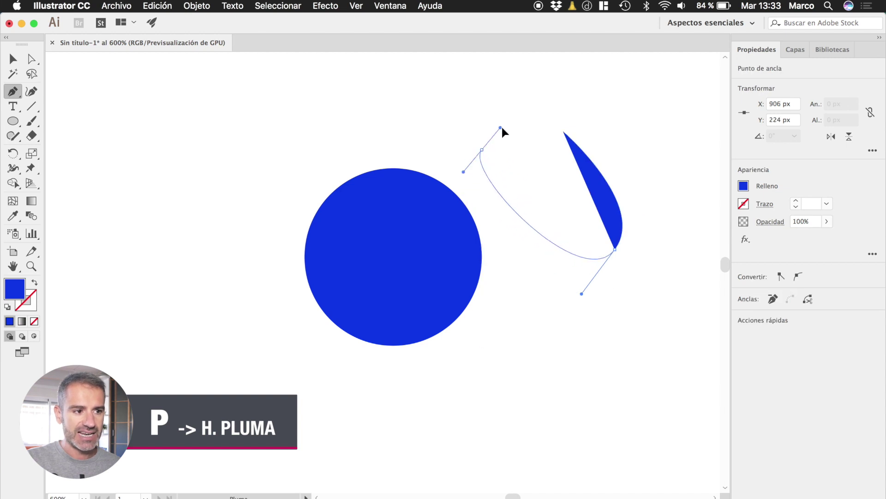
{"action": "left_click", "coordinate": [564, 132]}
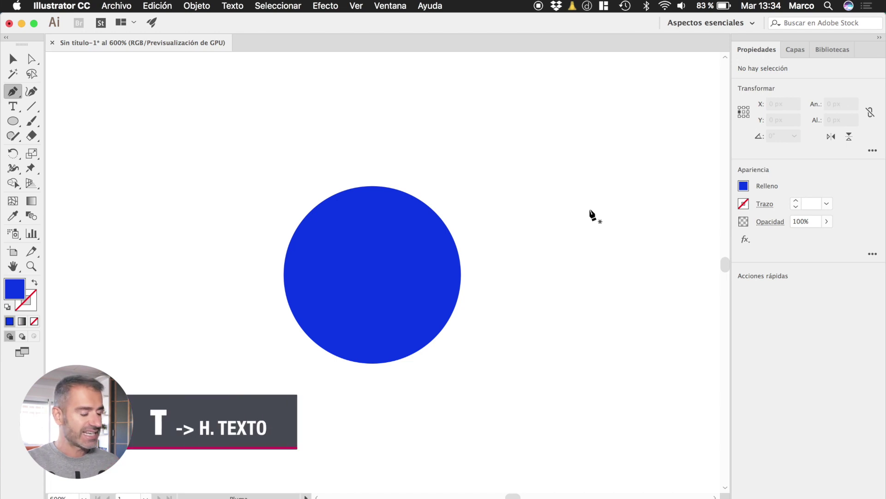
Drag out an area text frame of Lorem ipsum placeholder text beside the blue circle
{"action": "key", "text": "t"}
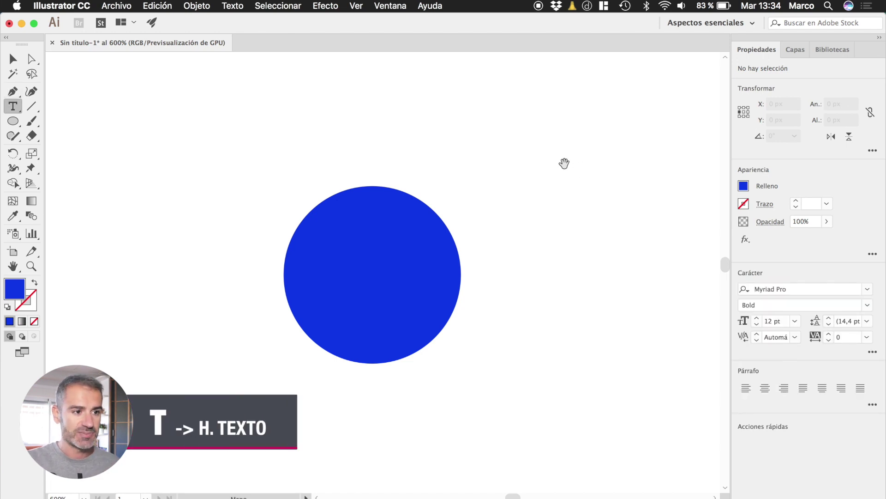
{"action": "left_click_drag", "start_coordinate": [564, 164], "coordinate": [265, 177]}
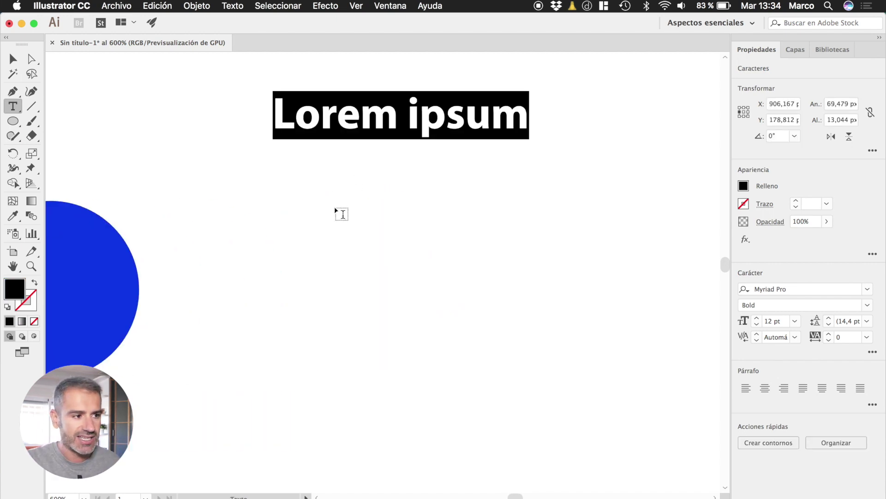
{"action": "left_click_drag", "start_coordinate": [274, 200], "coordinate": [683, 440]}
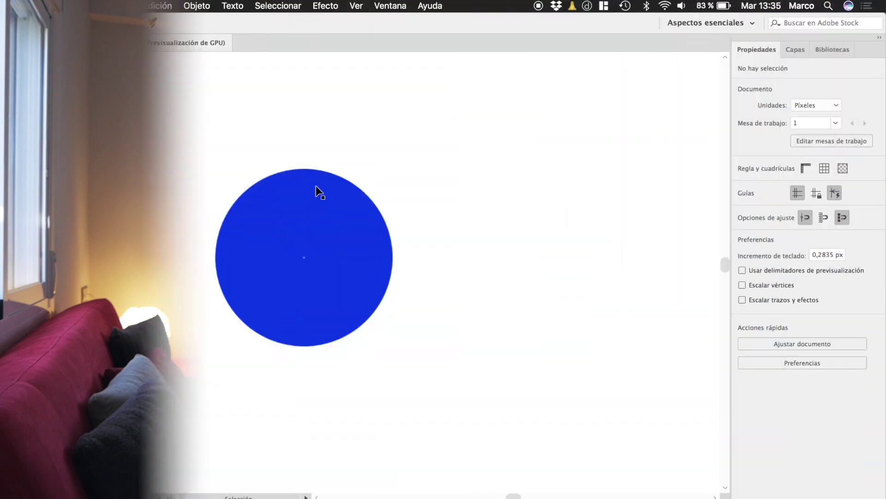
Alt-drag two copies of the blue circle, then group all three circles
{"action": "mouse_move", "coordinate": [318, 206]}
{"action": "left_mouse_down"}
{"action": "mouse_move", "coordinate": [538, 201]}
{"action": "mouse_move", "coordinate": [460, 379]}
{"action": "left_mouse_up"}
{"action": "left_click_drag", "start_coordinate": [448, 337], "coordinate": [434, 286]}
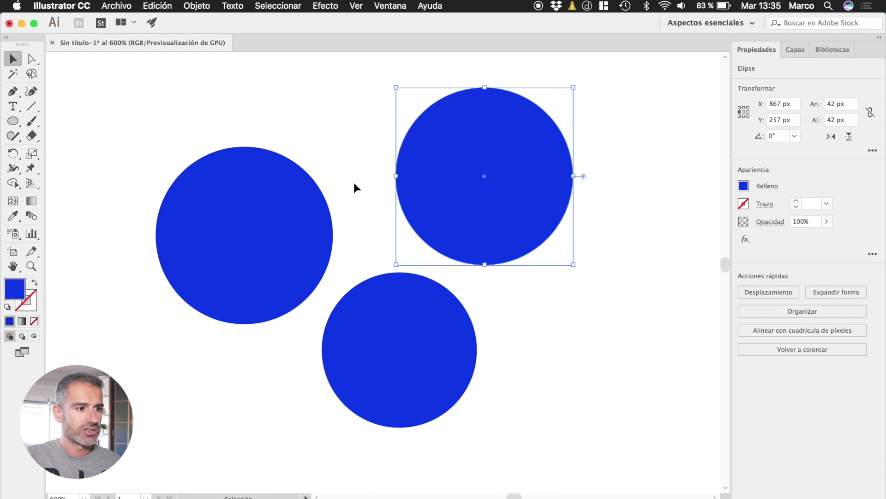
{"action": "left_click", "coordinate": [362, 345]}
{"action": "left_click", "coordinate": [505, 159]}
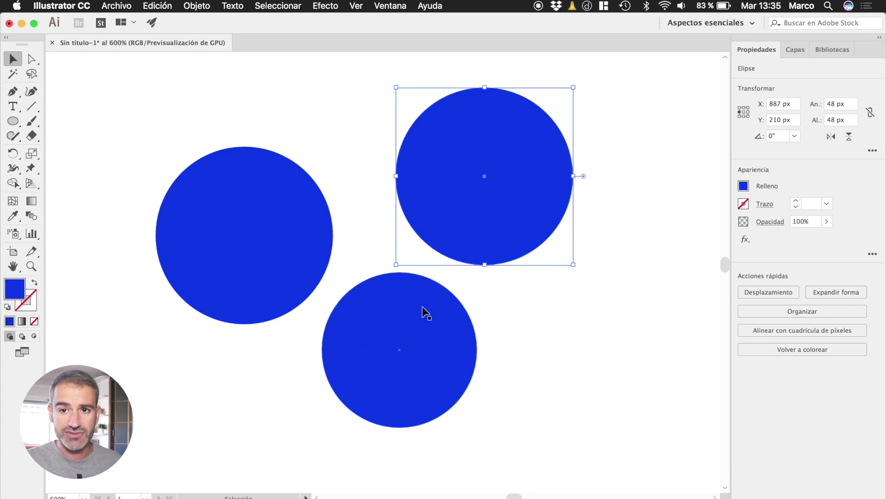
{"action": "left_click", "coordinate": [413, 325], "text": "shift"}
{"action": "left_click", "coordinate": [302, 234], "text": "shift"}
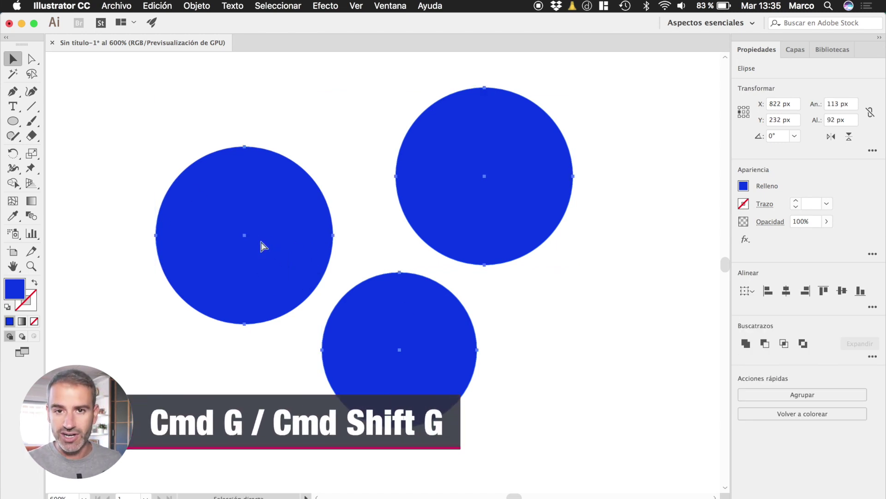
{"action": "key", "text": "super+g"}
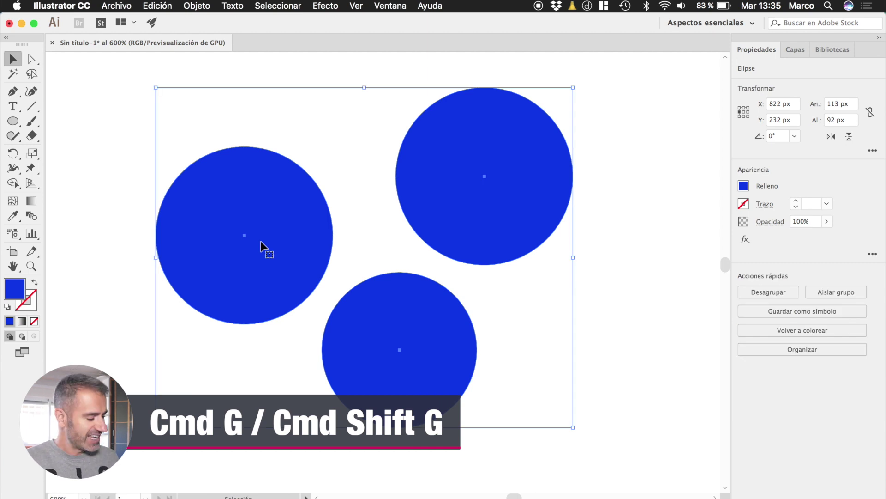
Move the circle group, then ungroup and drag each circle to a new spot
{"action": "key", "text": "super+minus"}
{"action": "key", "text": "super+minus"}
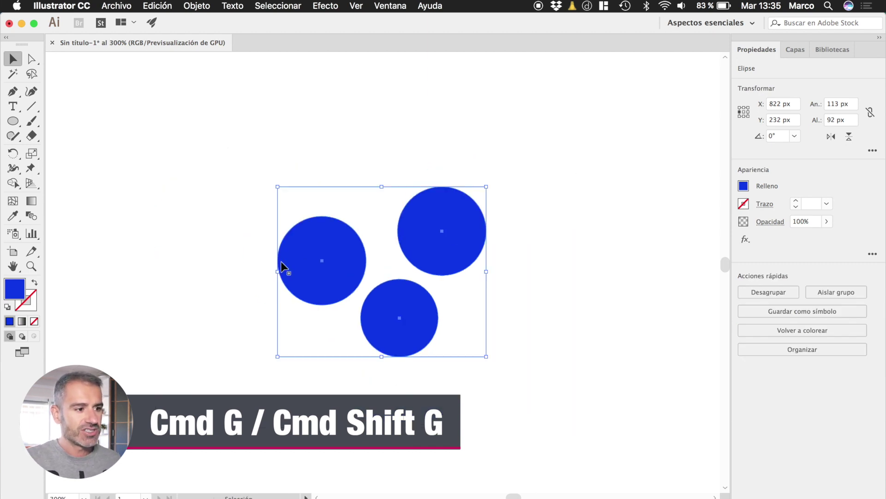
{"action": "key", "text": "super+shift+a"}
{"action": "mouse_move", "coordinate": [281, 256]}
{"action": "left_mouse_down"}
{"action": "mouse_move", "coordinate": [226, 176]}
{"action": "mouse_move", "coordinate": [323, 277]}
{"action": "mouse_move", "coordinate": [283, 223]}
{"action": "left_mouse_up"}
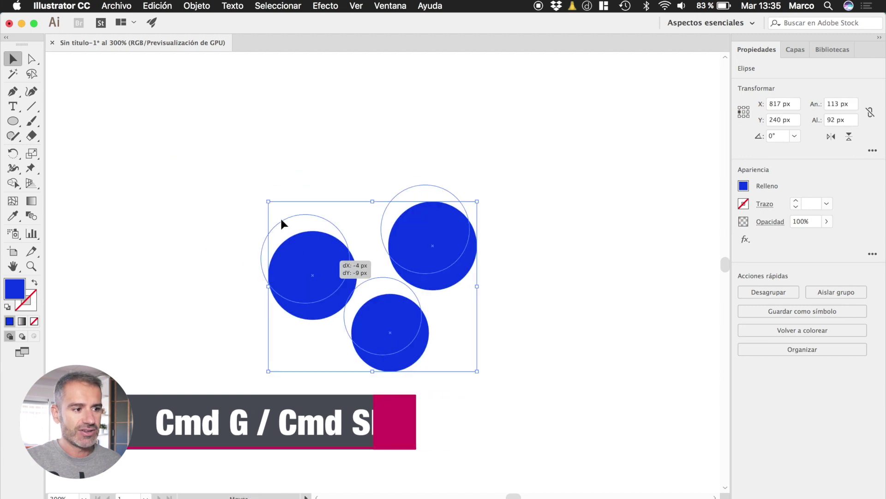
{"action": "key", "text": "v"}
{"action": "left_click", "coordinate": [508, 275]}
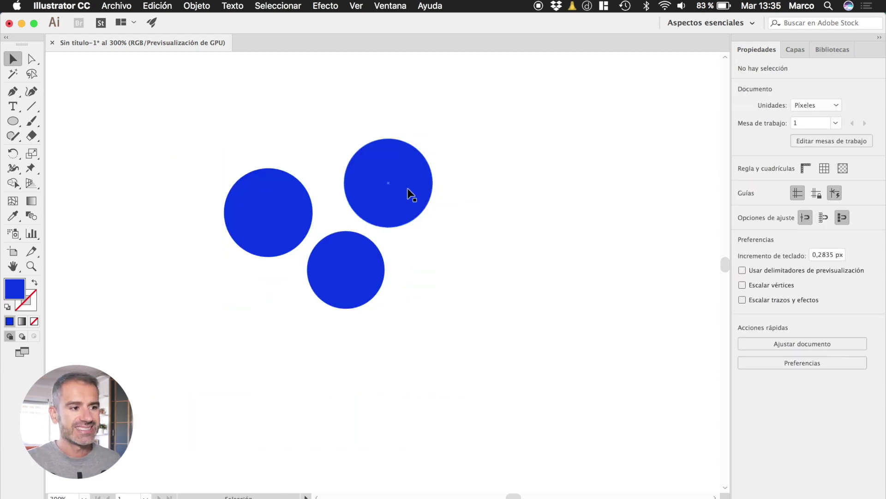
{"action": "left_click_drag", "start_coordinate": [407, 191], "coordinate": [462, 176]}
{"action": "left_click_drag", "start_coordinate": [361, 269], "coordinate": [385, 298]}
{"action": "left_click_drag", "start_coordinate": [273, 197], "coordinate": [273, 189]}
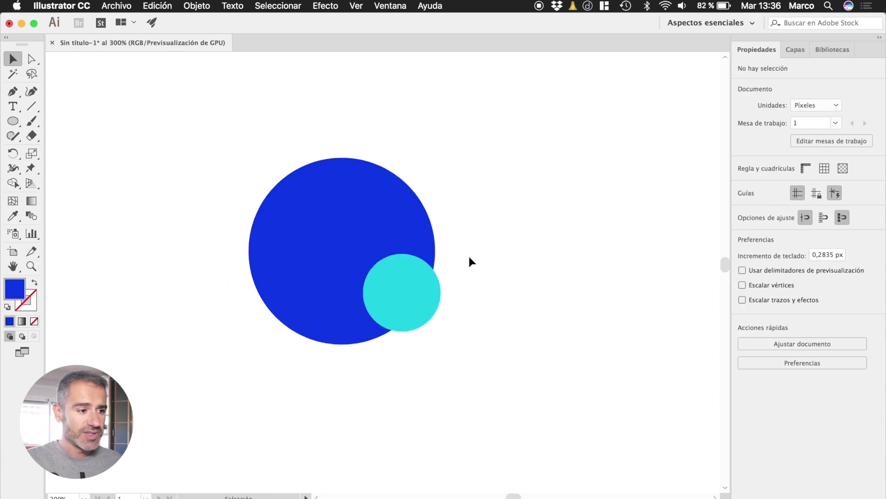
Shrink the cyan circle into the big blue one, then select the blue circle and try moving it
{"action": "left_click", "coordinate": [421, 299]}
{"action": "mouse_move", "coordinate": [441, 331]}
{"action": "left_mouse_down"}
{"action": "mouse_move", "coordinate": [378, 260]}
{"action": "mouse_move", "coordinate": [385, 286]}
{"action": "left_mouse_up"}
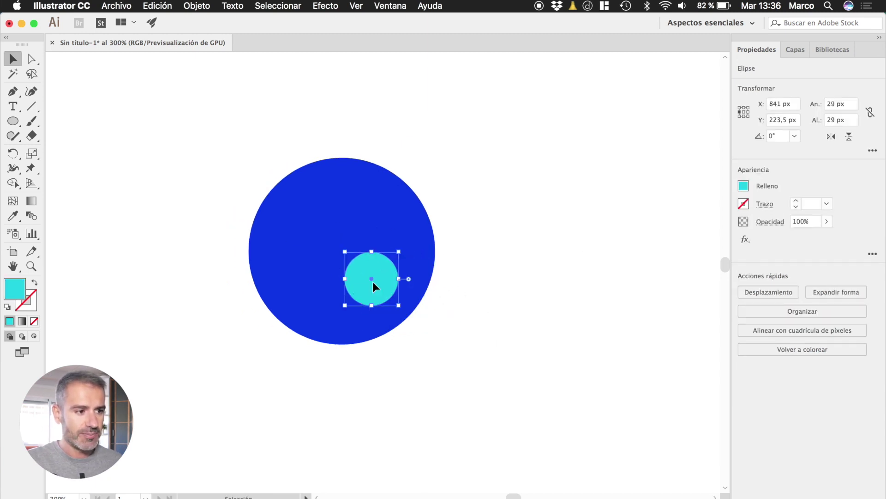
{"action": "left_click", "coordinate": [411, 237]}
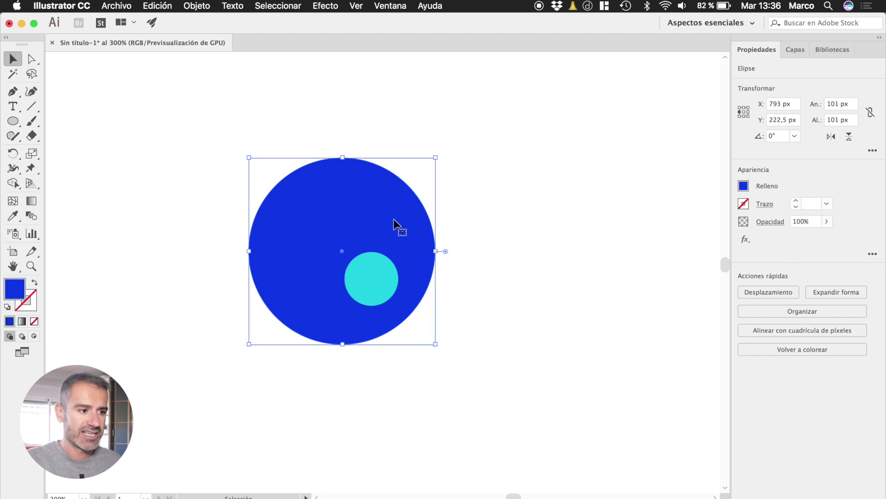
{"action": "left_click_drag", "start_coordinate": [388, 220], "coordinate": [388, 228]}
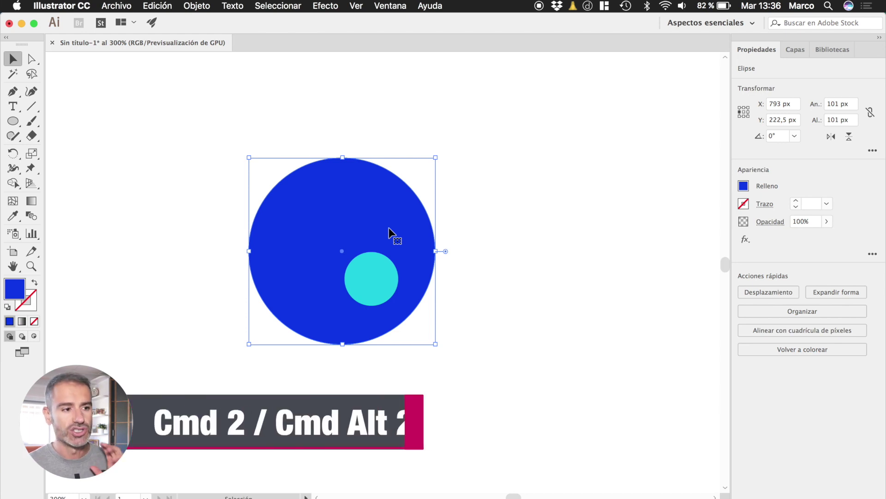
Lock the big blue circle with Cmd+2, then unlock all with Cmd+Alt+2
{"action": "key", "text": "super"}
{"action": "key", "text": "super+2"}
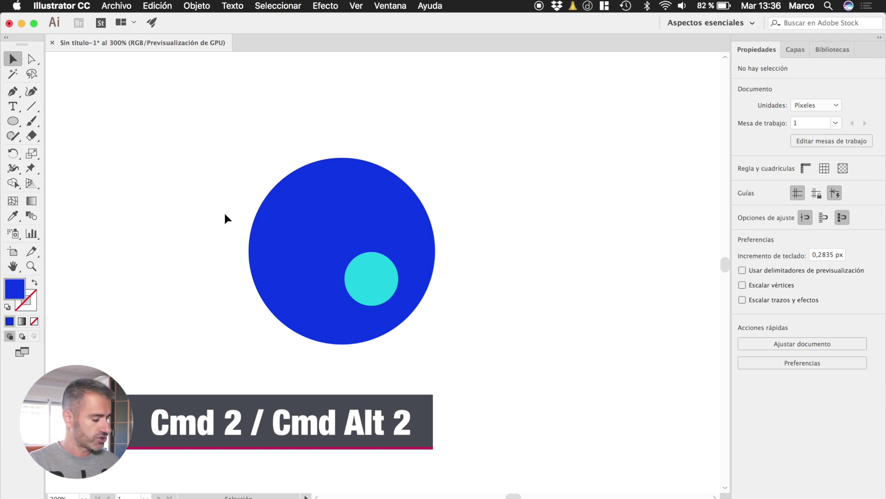
{"action": "key", "text": "super+alt+2"}
Move the unlocked blue circle, undo and redo the move, then select both circles
{"action": "left_click_drag", "start_coordinate": [371, 211], "coordinate": [352, 184]}
{"action": "key", "text": "super+z"}
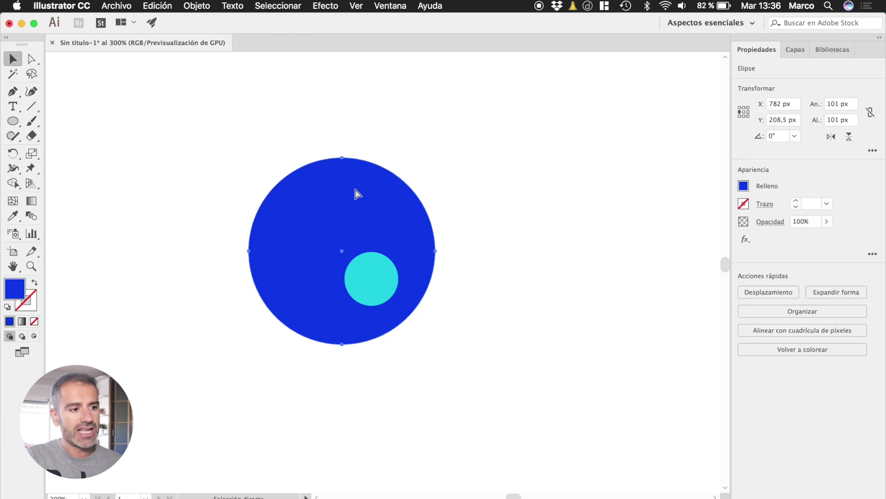
{"action": "key", "text": "super+shift+z"}
{"action": "left_click", "coordinate": [461, 192]}
{"action": "key", "text": "super+a"}
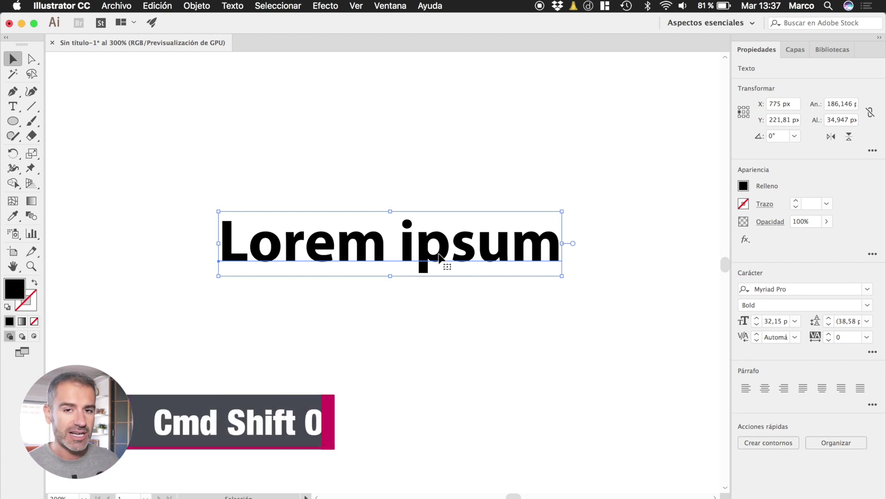
Outline the Lorem ipsum text and pull the i-dot's right anchor outward into a rounded triangle
{"action": "key", "text": "super+shift+o"}
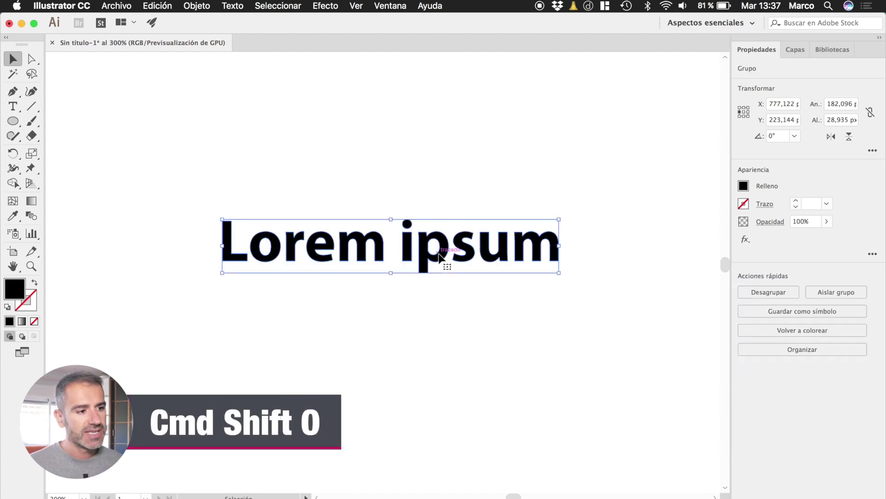
{"action": "key", "text": "super+equal"}
{"action": "key", "text": "super+equal"}
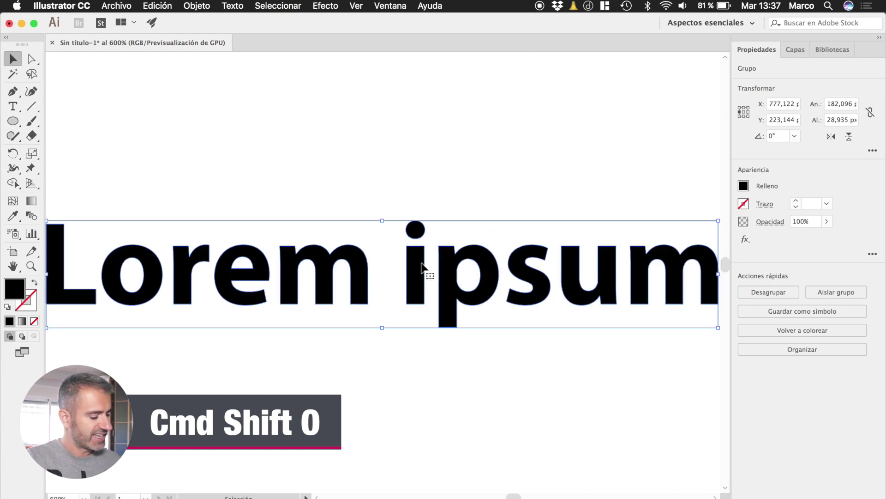
{"action": "key", "text": "a"}
{"action": "left_click_drag", "start_coordinate": [426, 230], "coordinate": [448, 222]}
{"action": "left_click", "coordinate": [466, 185]}
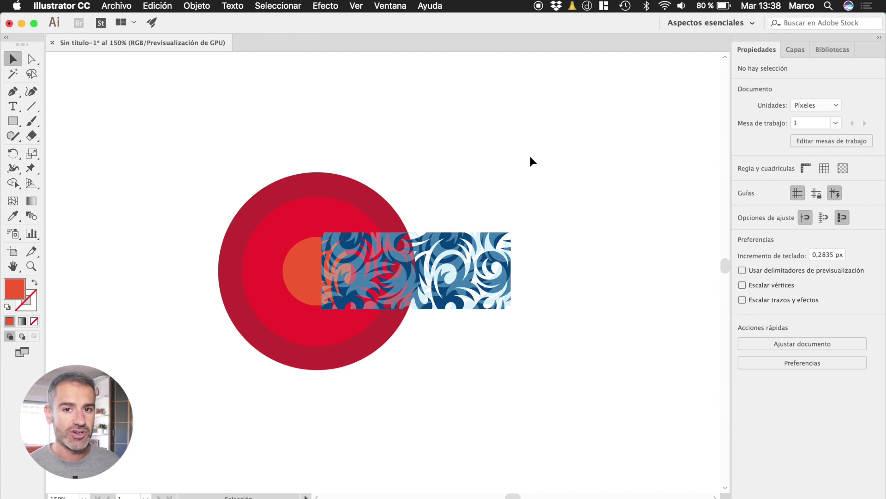
{"action": "key", "text": "super+y"}
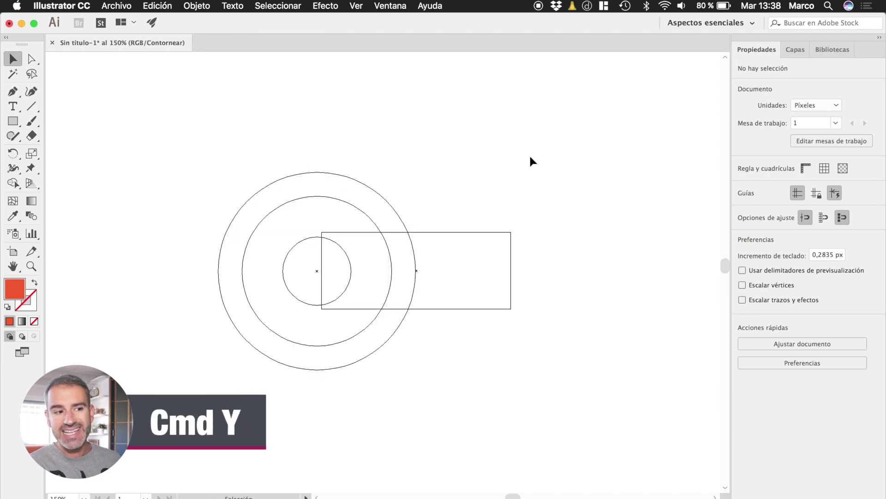
{"action": "key", "text": "super+plus"}
{"action": "key", "text": "super+plus"}
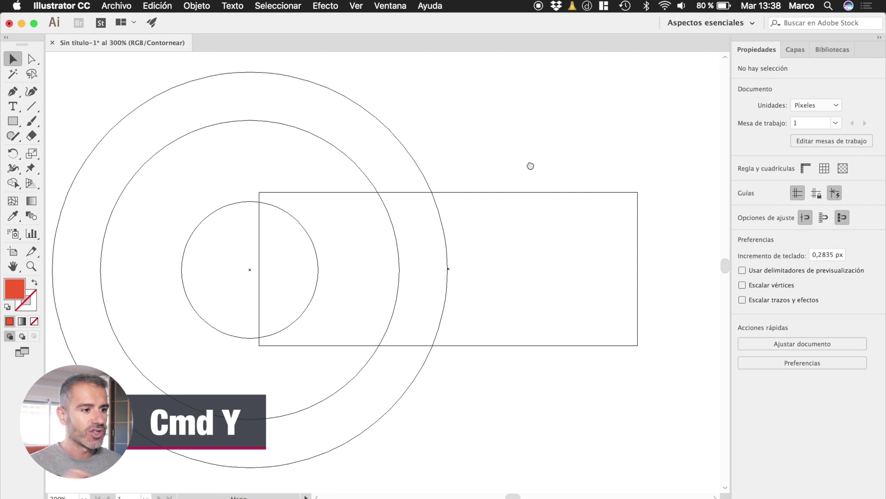
{"action": "left_click_drag", "start_coordinate": [530, 165], "coordinate": [547, 243]}
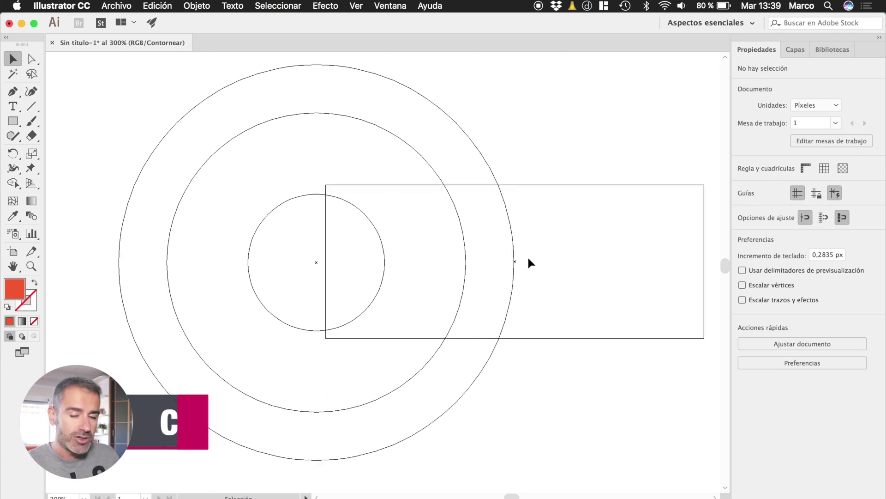
{"action": "key", "text": "super+y"}
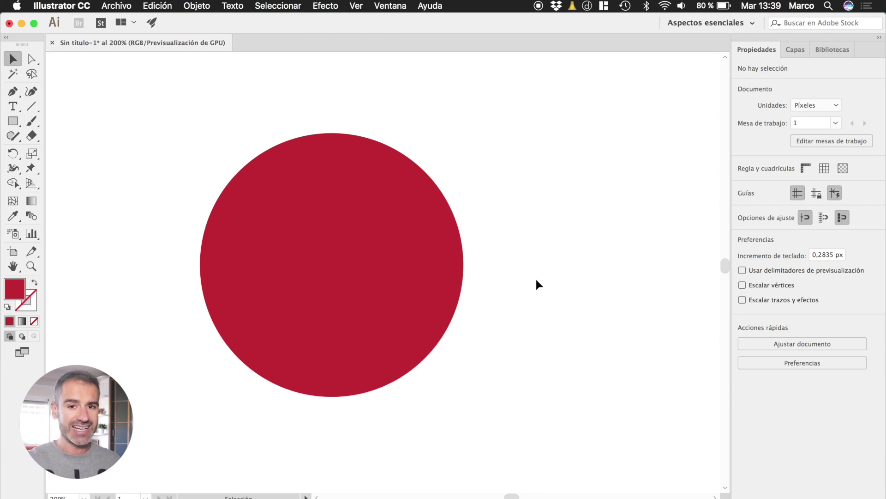
Duplicate the red circle twice, send the orange circle back one step, and lower the green circle
{"action": "left_click_drag", "start_coordinate": [285, 274], "coordinate": [323, 273]}
{"action": "key", "text": "super+d"}
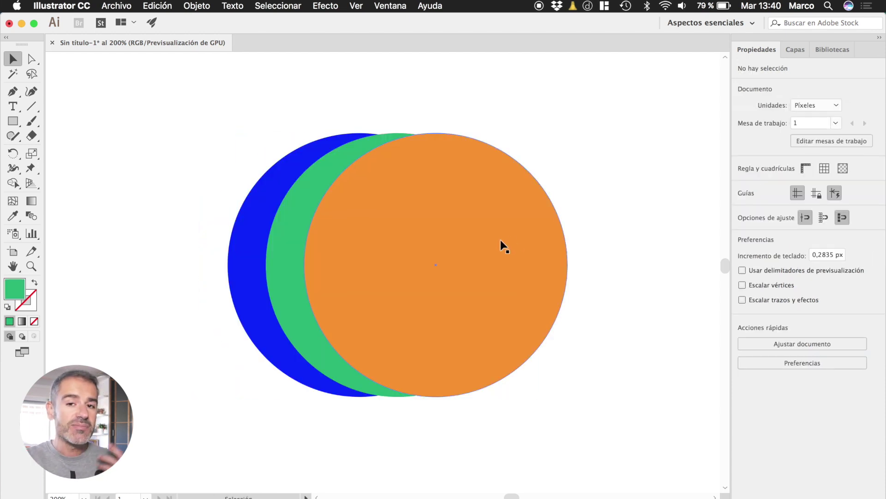
{"action": "left_click", "coordinate": [500, 240]}
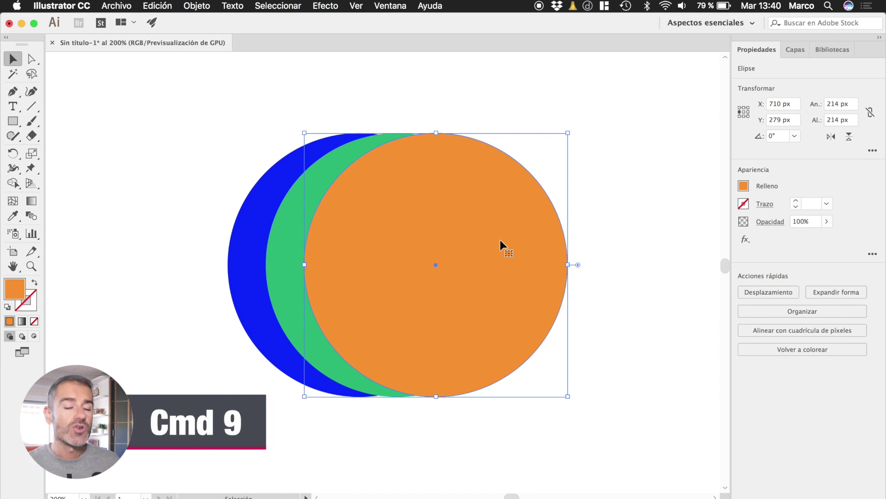
{"action": "key", "text": "super+9"}
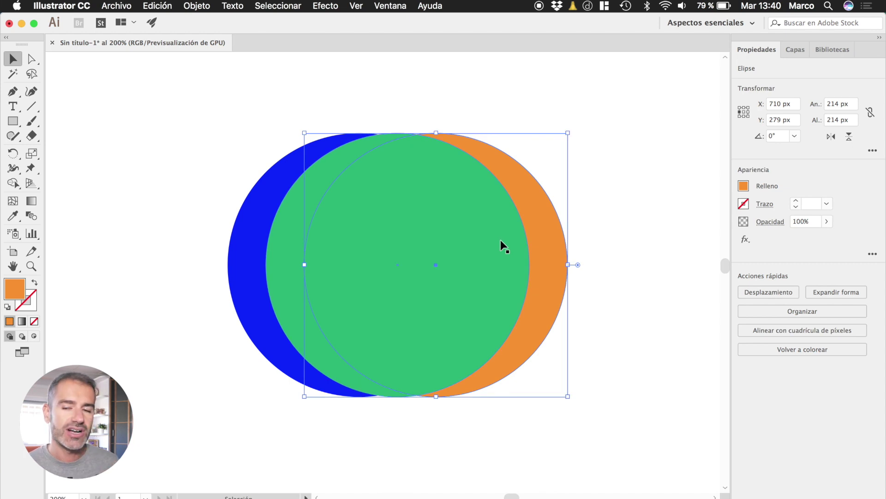
{"action": "left_click_drag", "start_coordinate": [452, 248], "coordinate": [447, 276]}
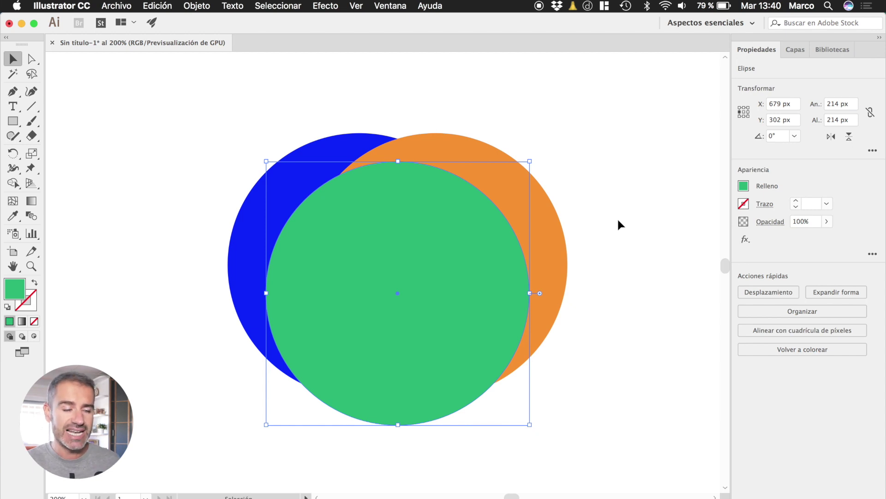
Bring the orange circle forward, send it to the very back, then to the very front
{"action": "left_click", "coordinate": [565, 227]}
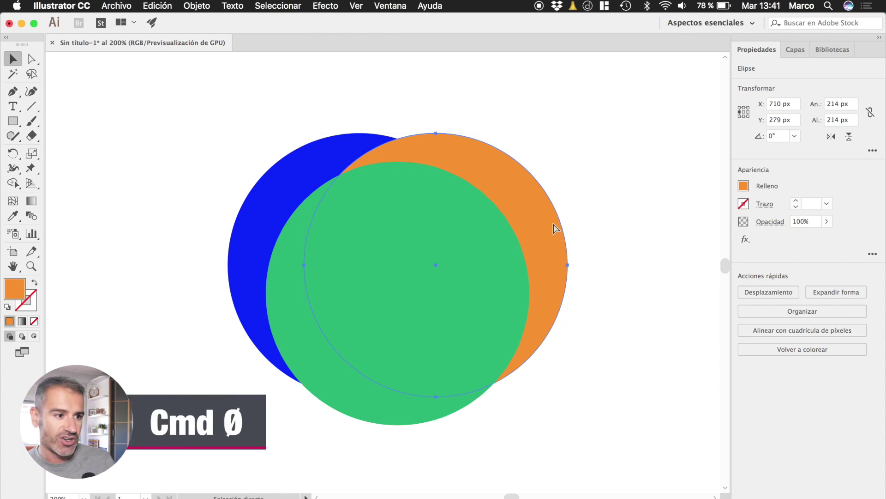
{"action": "key", "text": "super+shift+bracketright"}
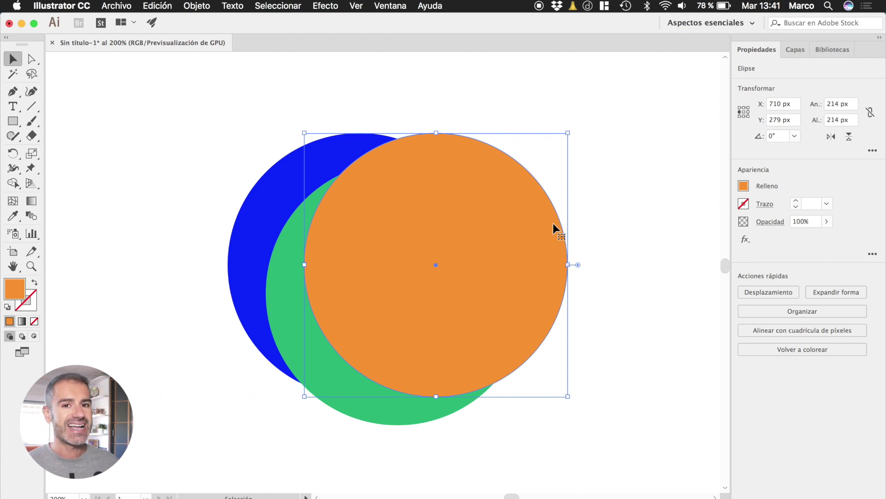
{"action": "key", "text": "ctrl+shift+9"}
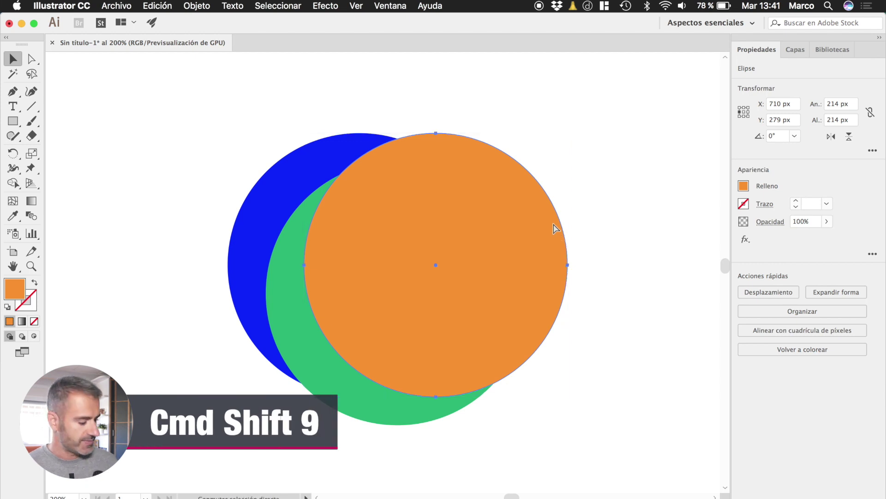
{"action": "key", "text": "ctrl+shift+9"}
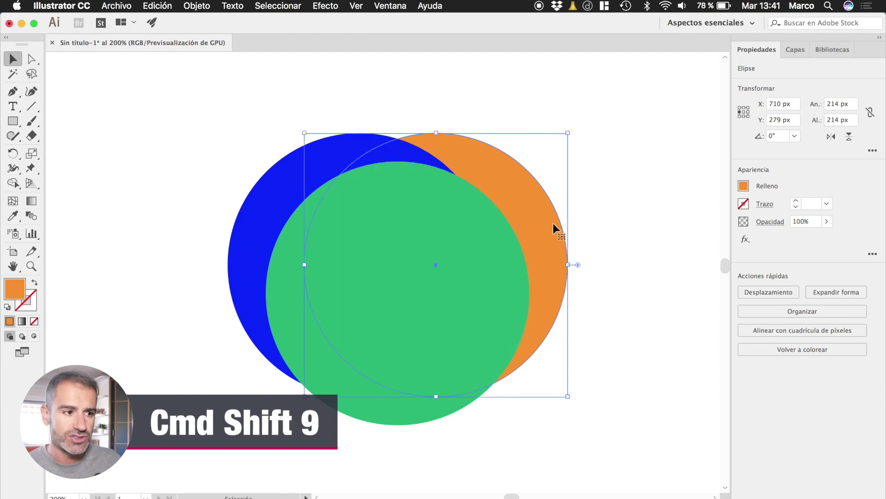
{"action": "key", "text": "ctrl"}
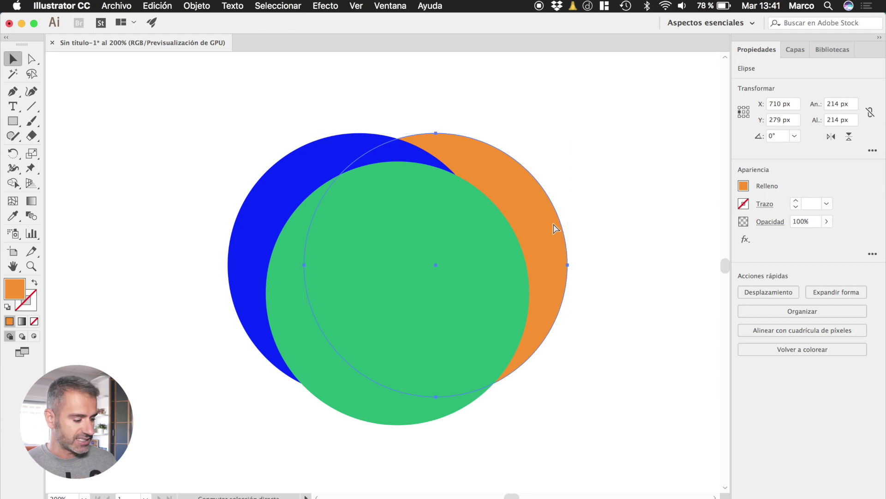
{"action": "key", "text": "ctrl+shift+0"}
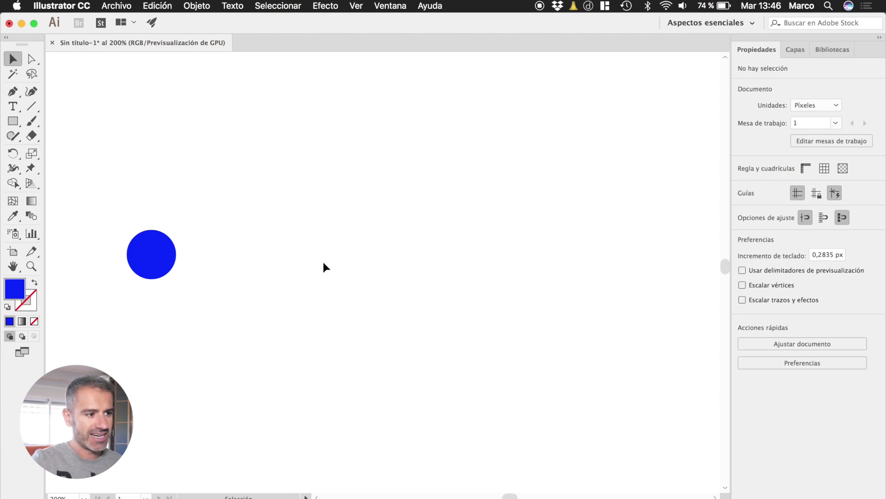
Alt-drag a copy of the blue circle rightward and repeat with Cmd+D for seven circles
{"action": "left_click", "coordinate": [165, 268]}
{"action": "left_click_drag", "start_coordinate": [165, 268], "coordinate": [228, 267]}
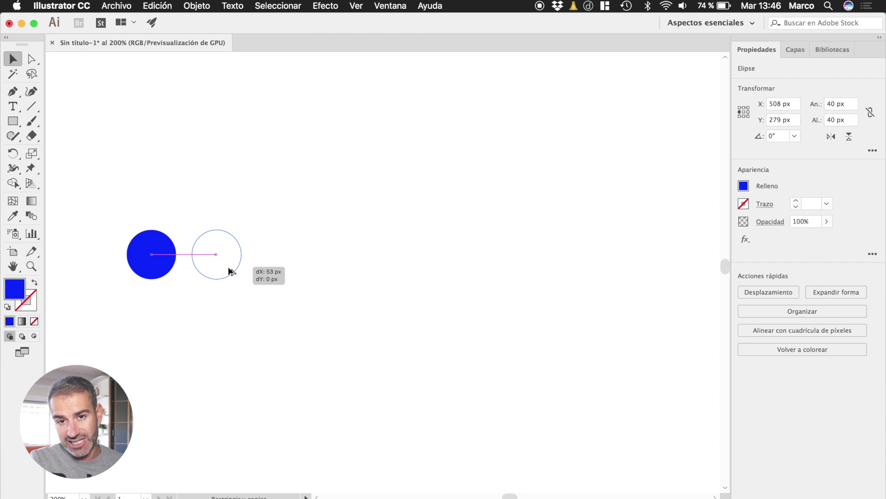
{"action": "left_click_drag", "start_coordinate": [228, 267], "coordinate": [231, 275]}
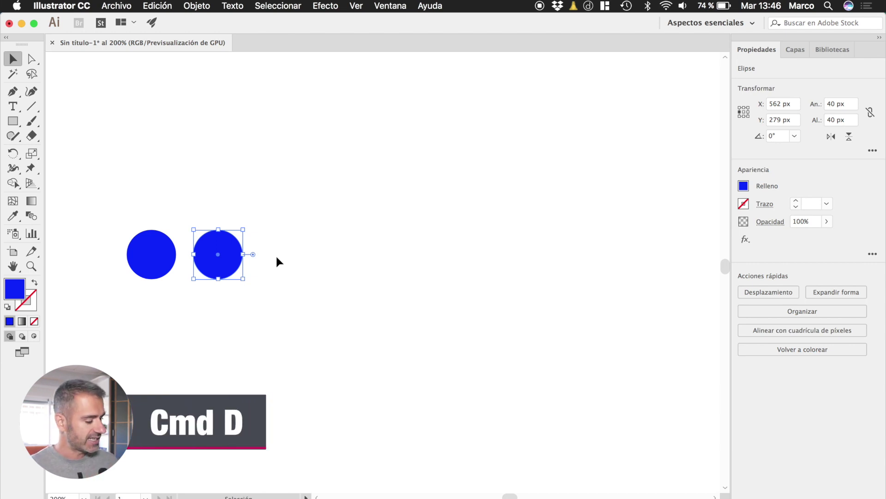
{"action": "key", "text": "super+d"}
{"action": "key", "text": "super+d"}
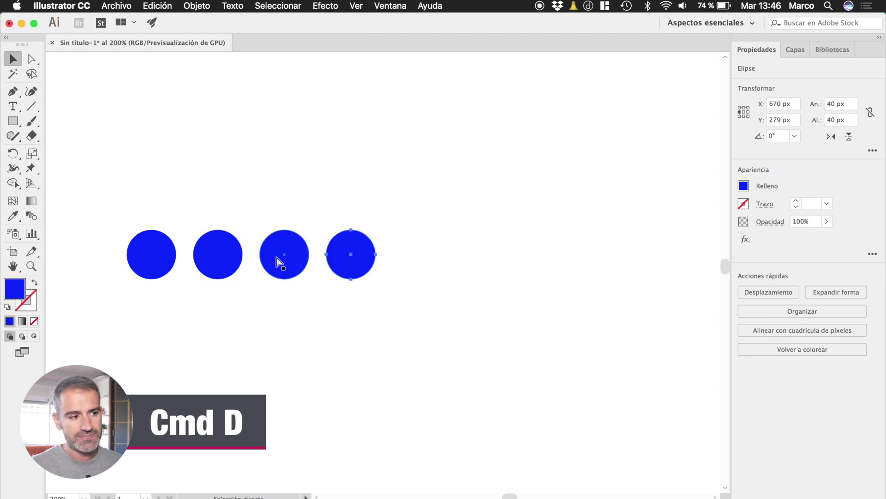
{"action": "key", "text": "super+d"}
{"action": "key", "text": "super+d"}
{"action": "key", "text": "super+d"}
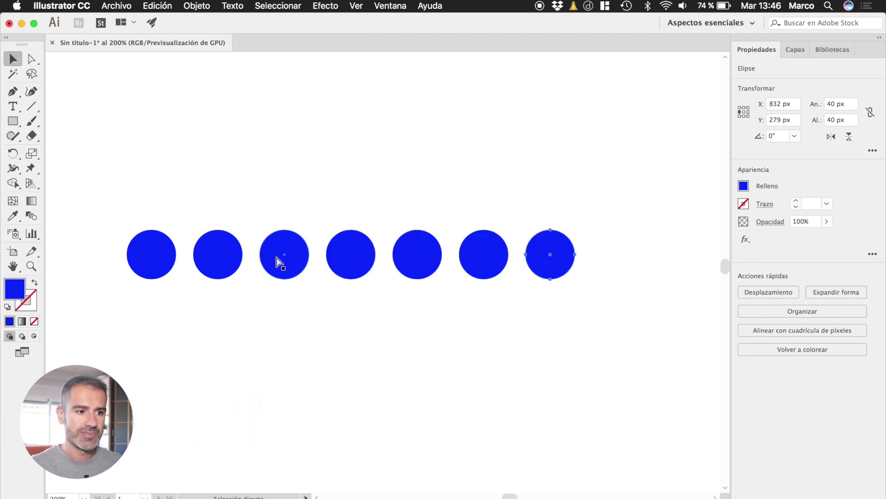
{"action": "key", "text": "super+d"}
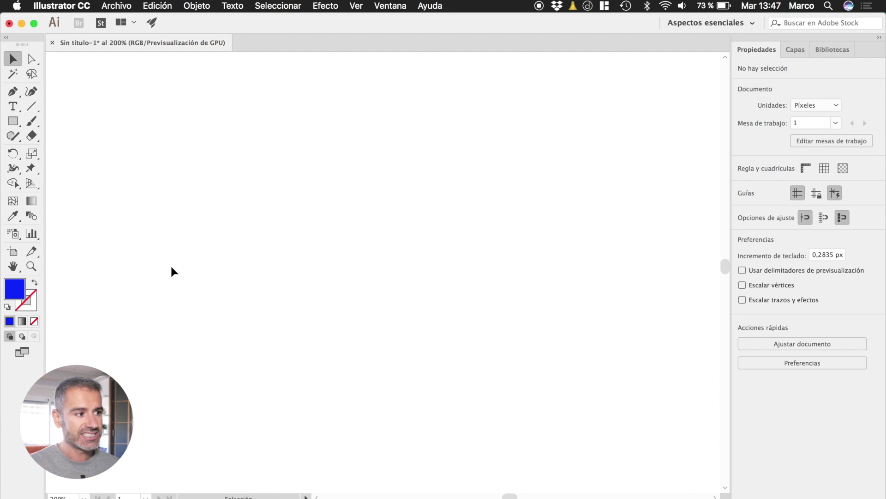
Draw a long horizontal line, copy it lower, repeat with Cmd+D, then marquee-select the grid
{"action": "key", "text": "backslash"}
{"action": "left_click_drag", "start_coordinate": [128, 156], "coordinate": [479, 157]}
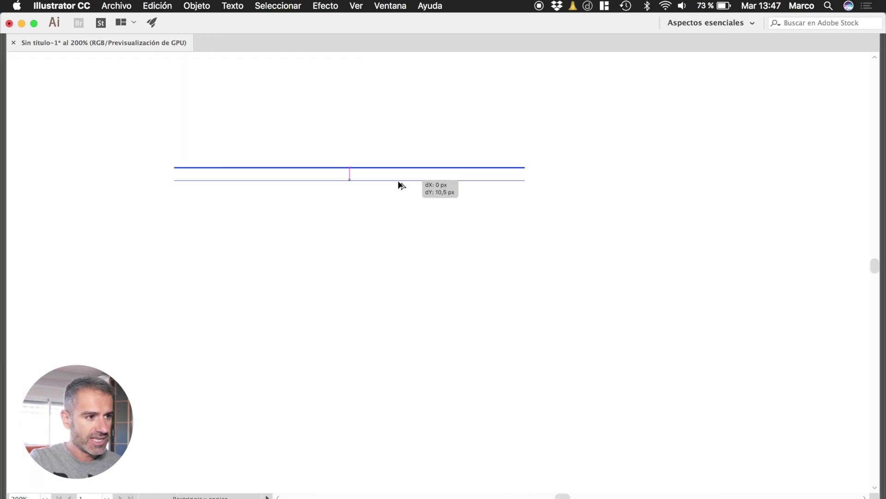
{"action": "left_click_drag", "start_coordinate": [400, 185], "coordinate": [399, 187]}
{"action": "key", "text": "super+d"}
{"action": "key", "text": "super+d"}
{"action": "key", "text": "super+d"}
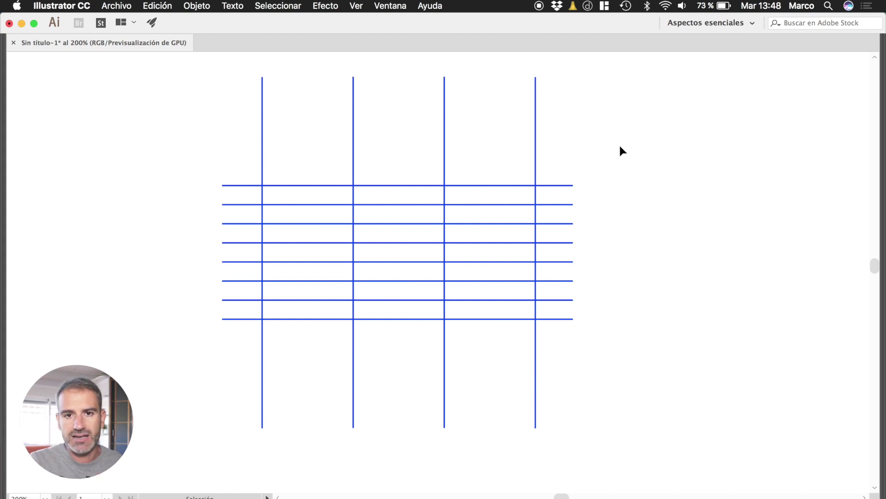
{"action": "left_click_drag", "start_coordinate": [624, 129], "coordinate": [174, 396]}
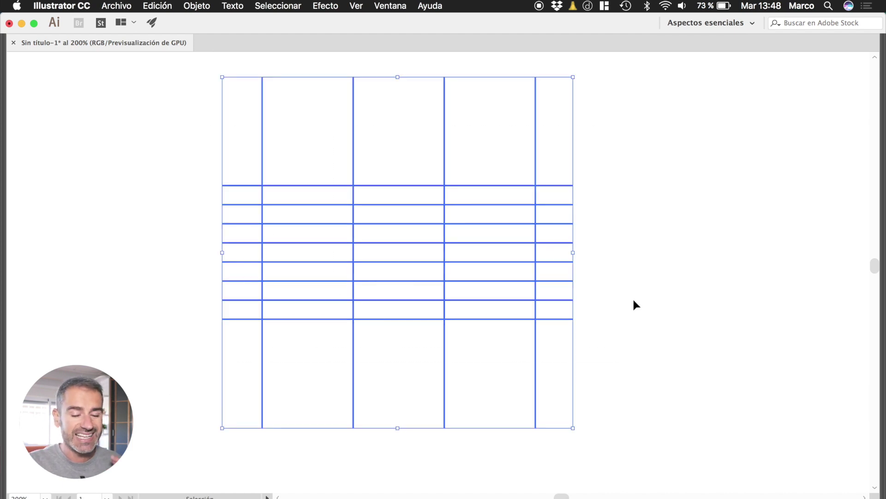
{"action": "left_click_drag", "start_coordinate": [626, 138], "coordinate": [191, 417]}
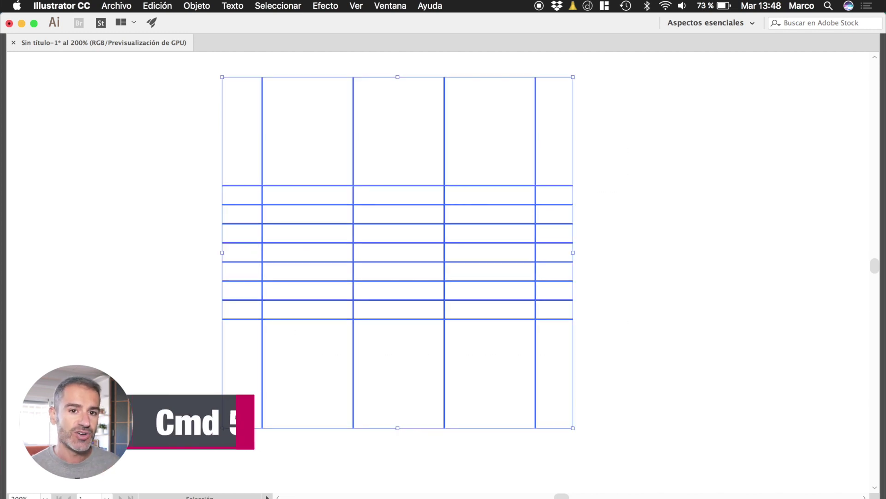
Convert the grid lines to guides and draw a test rectangle snapped between guides
{"action": "key", "text": "super+5"}
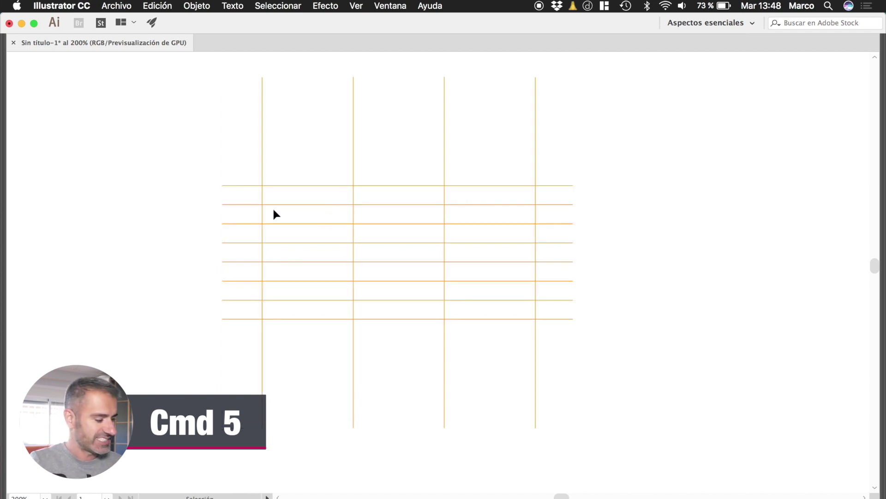
{"action": "key", "text": "Tab"}
{"action": "left_click", "coordinate": [13, 120]}
{"action": "key", "text": "Tab"}
{"action": "left_click_drag", "start_coordinate": [263, 185], "coordinate": [354, 280]}
{"action": "left_click_drag", "start_coordinate": [356, 236], "coordinate": [444, 240]}
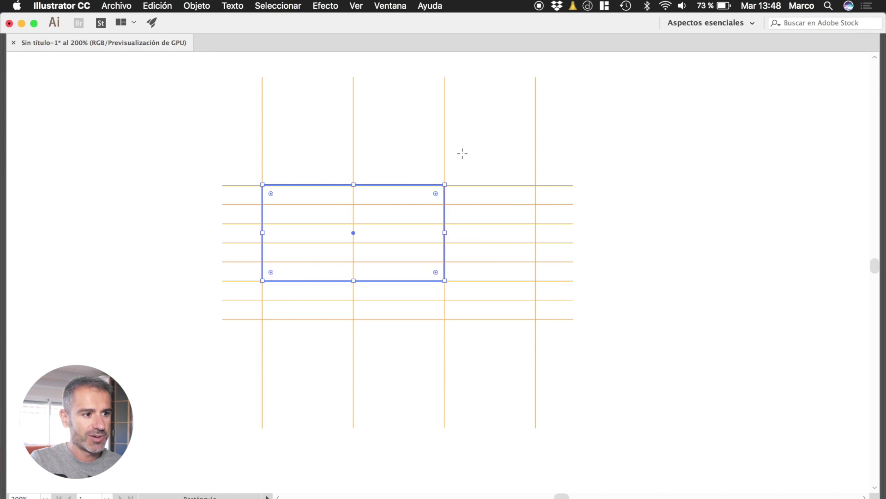
{"action": "left_click", "coordinate": [604, 176]}
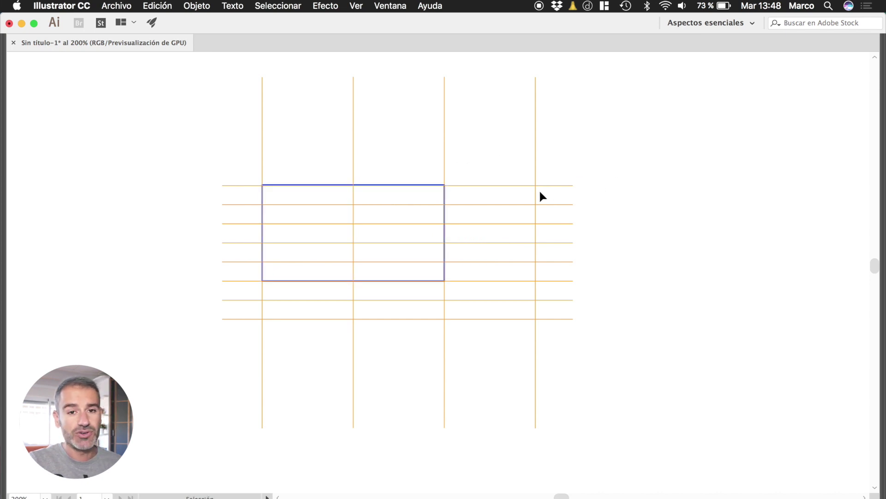
Delete the test rectangle and draw a large circle in empty canvas space
{"action": "left_click_drag", "start_coordinate": [257, 381], "coordinate": [257, 380]}
{"action": "key", "text": "Delete"}
{"action": "mouse_move", "coordinate": [468, 276]}
{"action": "left_mouse_down"}
{"action": "mouse_move", "coordinate": [373, 330]}
{"action": "mouse_move", "coordinate": [319, 330]}
{"action": "mouse_move", "coordinate": [235, 208]}
{"action": "left_mouse_up"}
{"action": "left_click_drag", "start_coordinate": [367, 210], "coordinate": [257, 210]}
{"action": "key", "text": "l"}
{"action": "left_click_drag", "start_coordinate": [488, 245], "coordinate": [559, 344]}
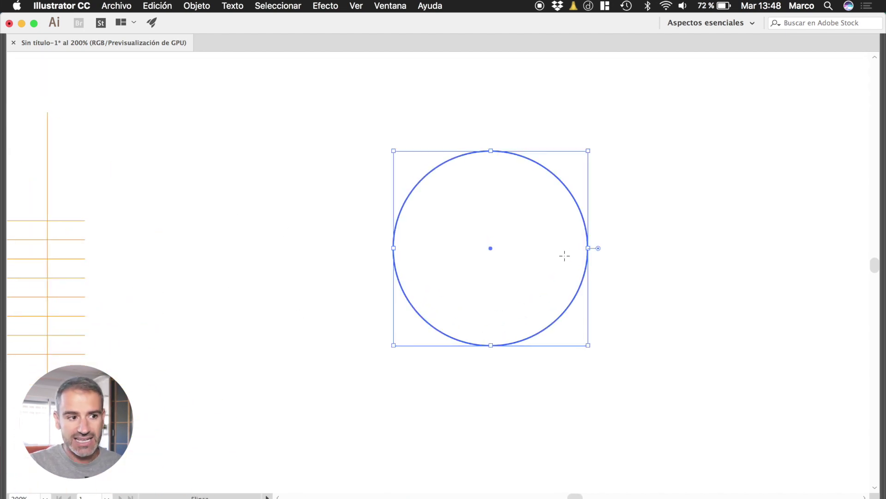
Turn the circle into a guide and draw a rectangle snapped to its top
{"action": "key", "text": "super+5"}
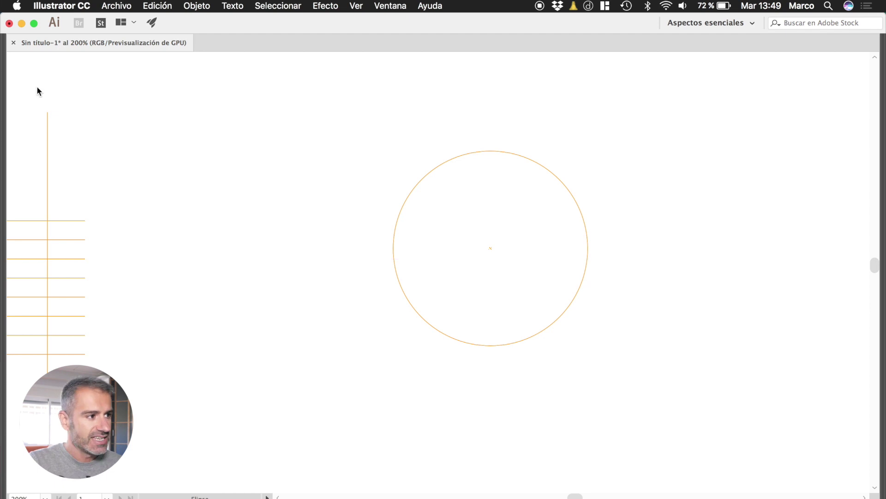
{"action": "key", "text": "Tab"}
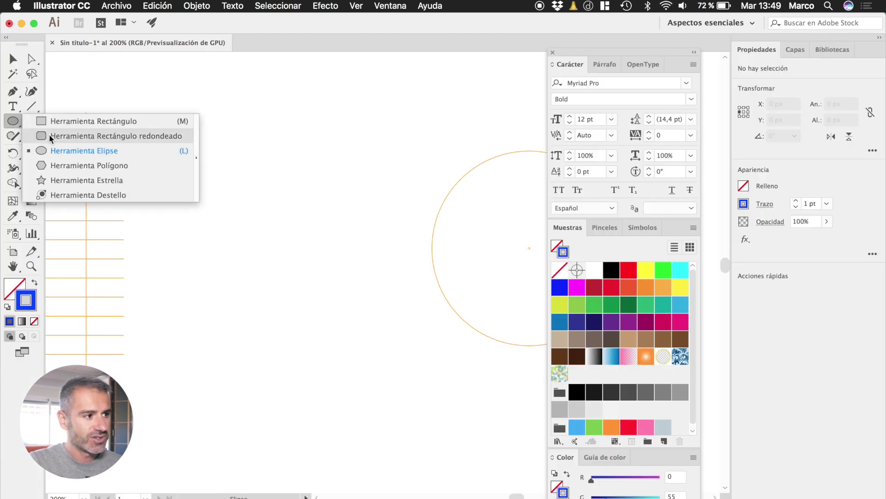
{"action": "left_click_drag", "start_coordinate": [21, 123], "coordinate": [70, 119]}
{"action": "key", "text": "Tab"}
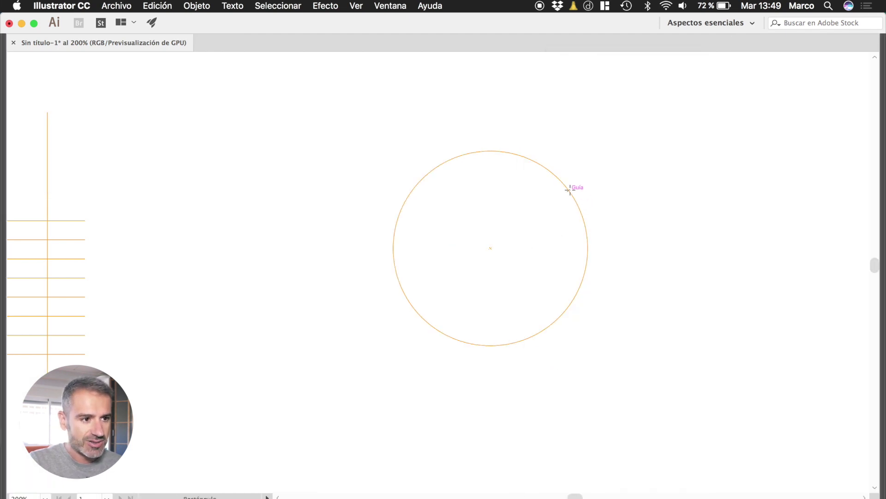
{"action": "left_click_drag", "start_coordinate": [487, 151], "coordinate": [430, 253]}
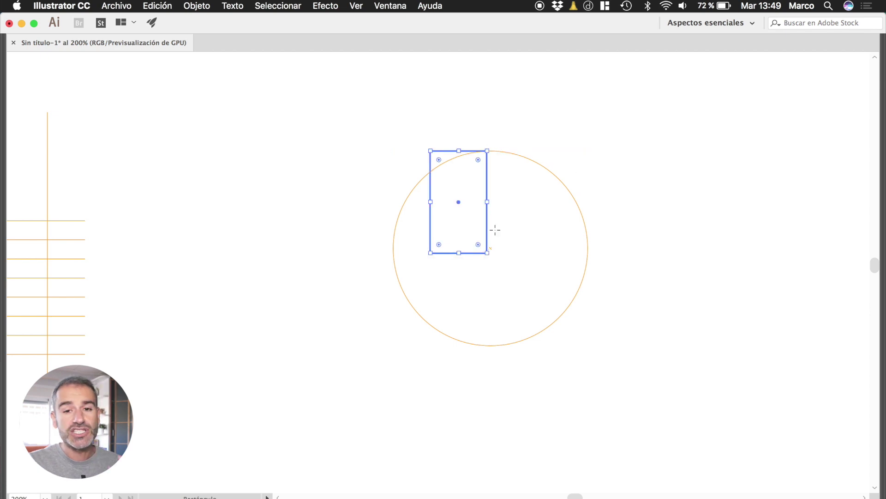